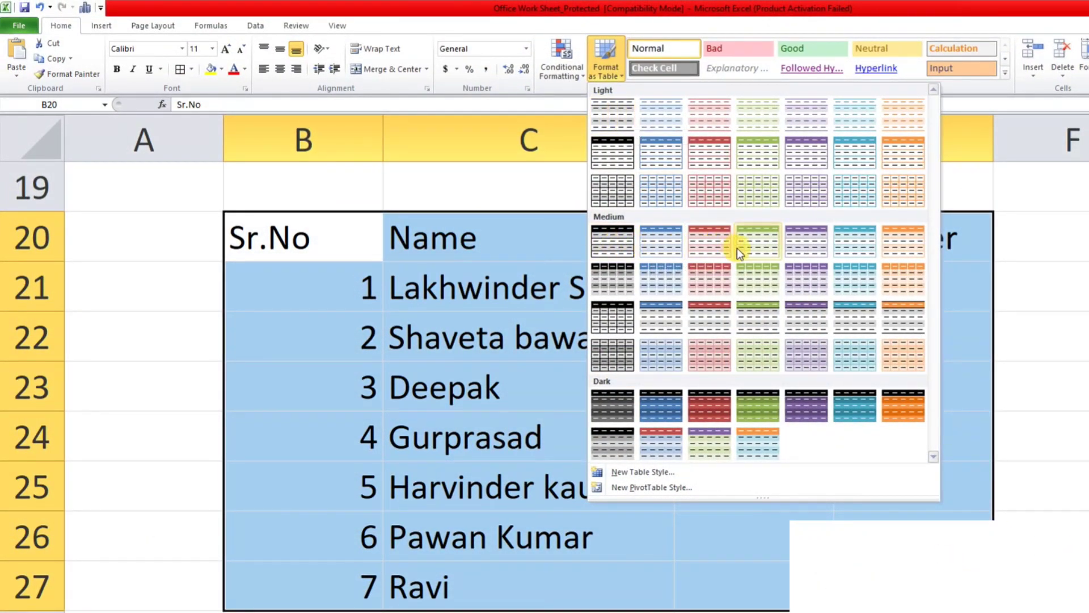
- Format the range B20:E27 as a table with headers, using the light style with a solid blue header row and blue borders
left_click(757, 250)
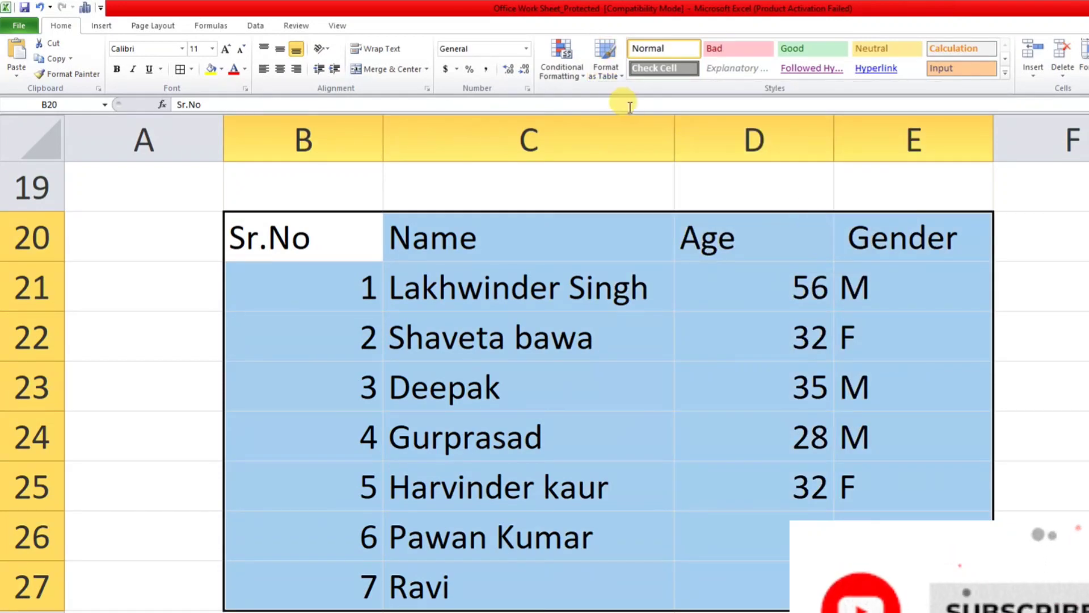
left_click(612, 72)
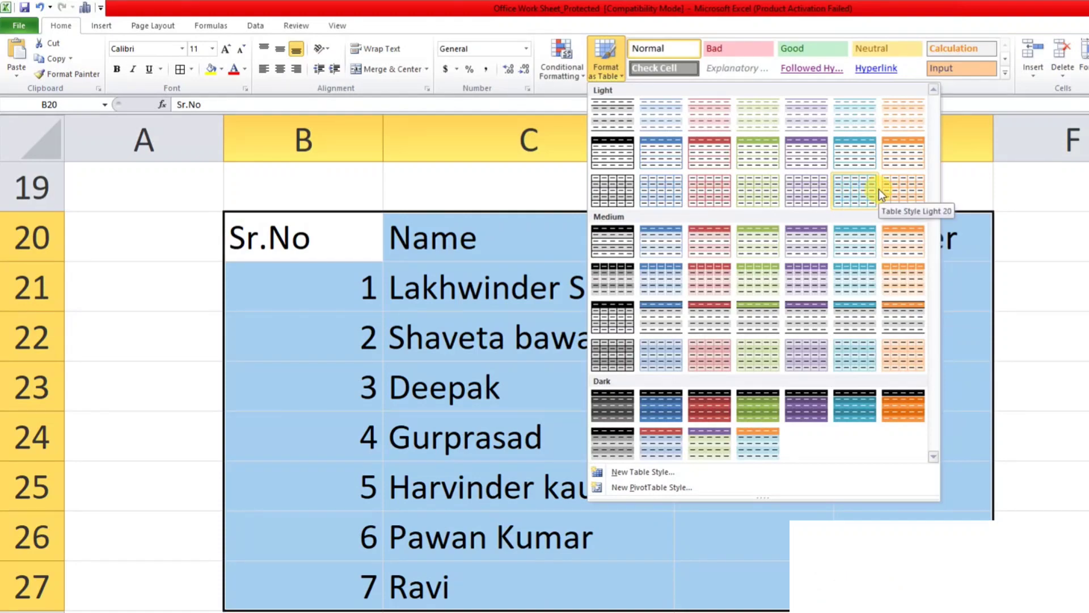
left_click(655, 144)
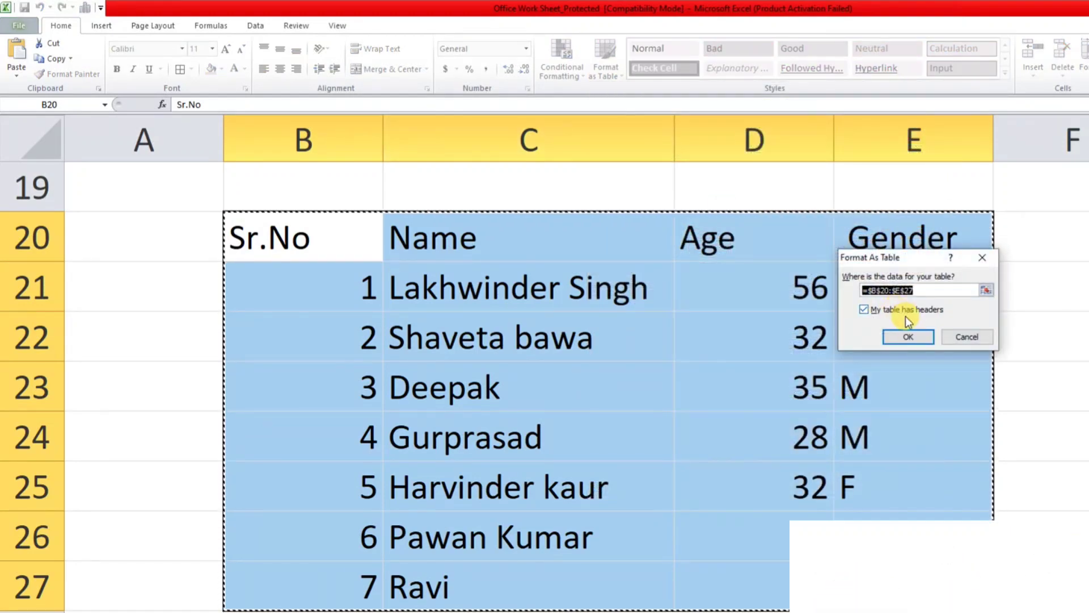
left_click(909, 334)
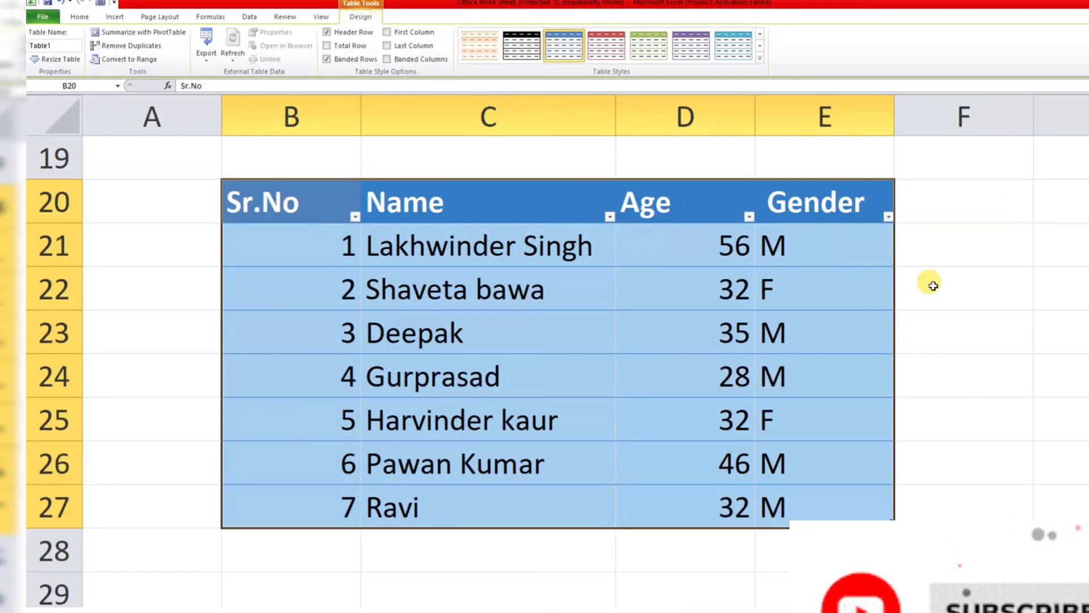
left_click(948, 279)
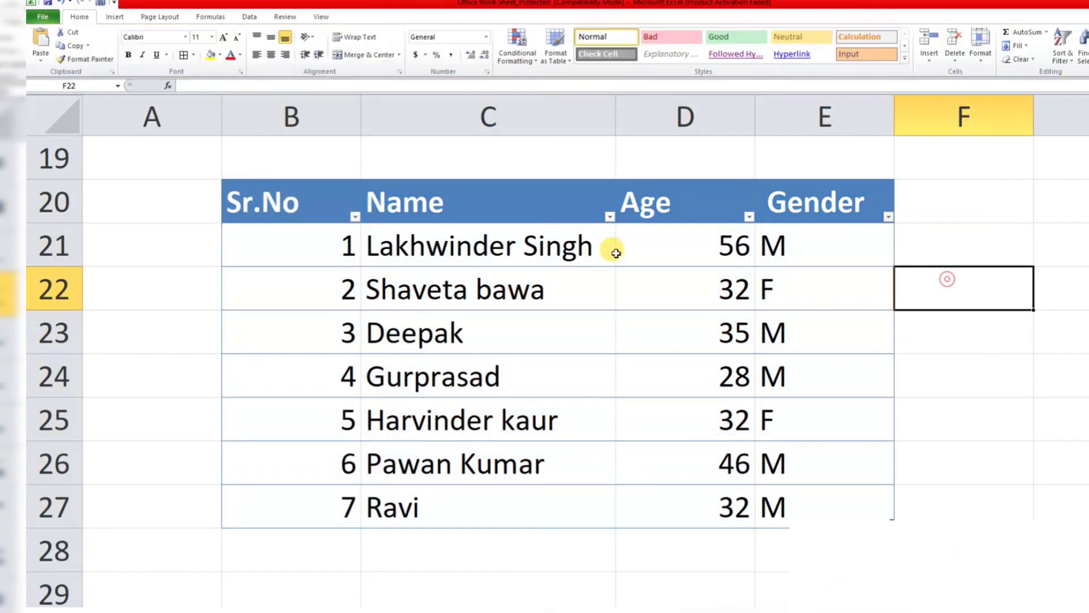
- Examine the table's header row and the sort and filter options of the Age, Name and Sr.No columns
left_click_drag(263, 205, 811, 206)
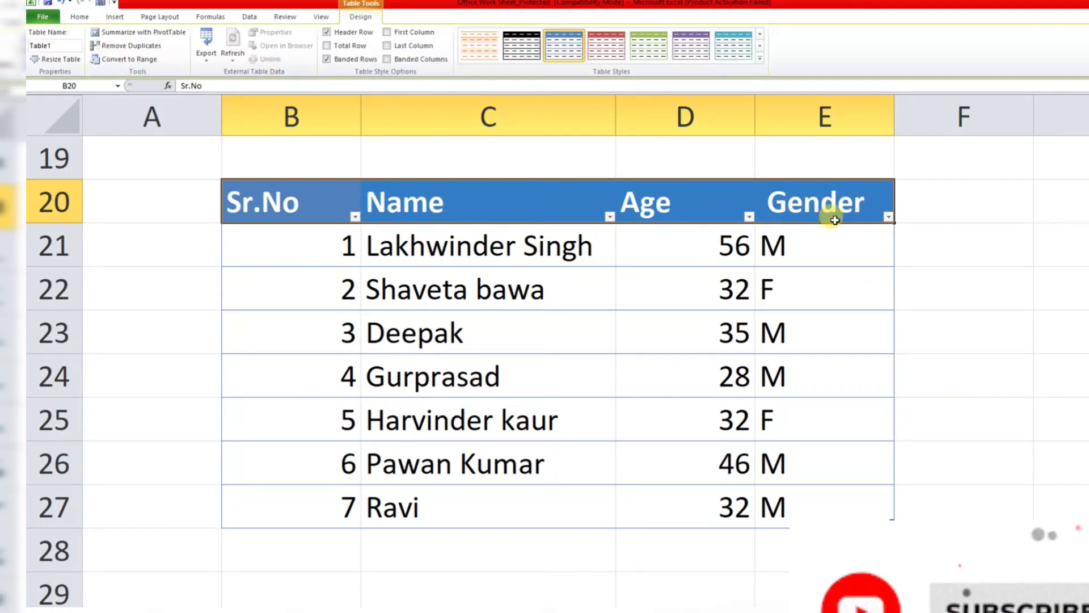
left_click(932, 334)
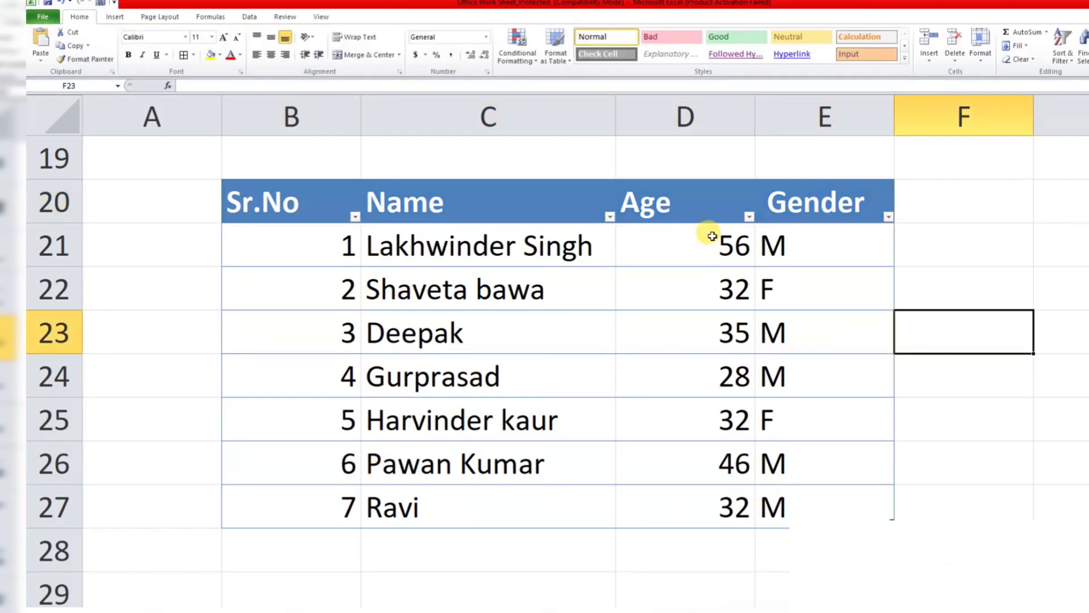
left_click(749, 216)
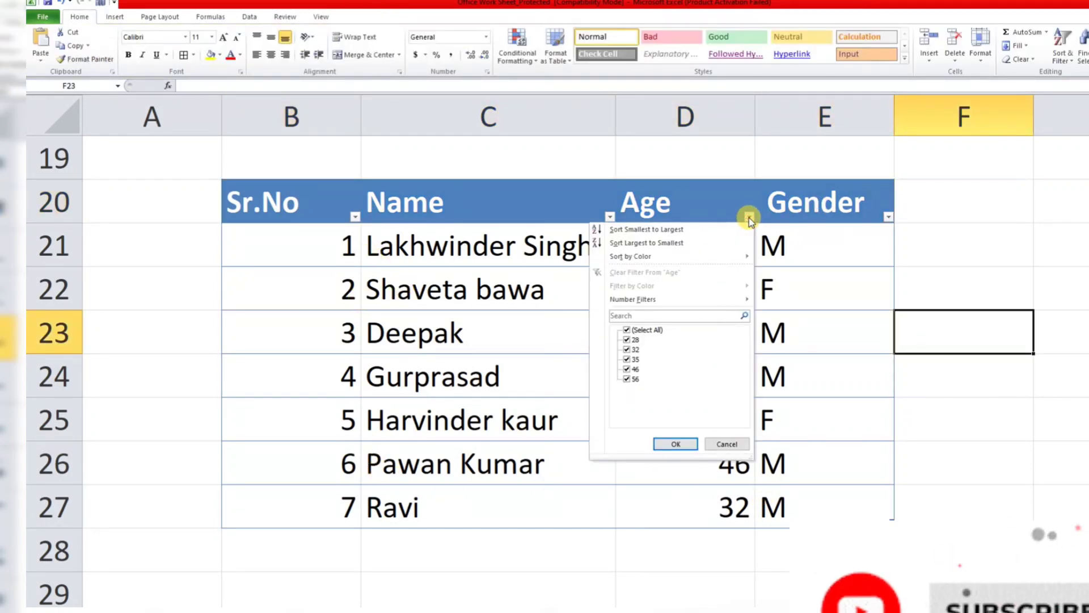
left_click(624, 208)
left_click(610, 216)
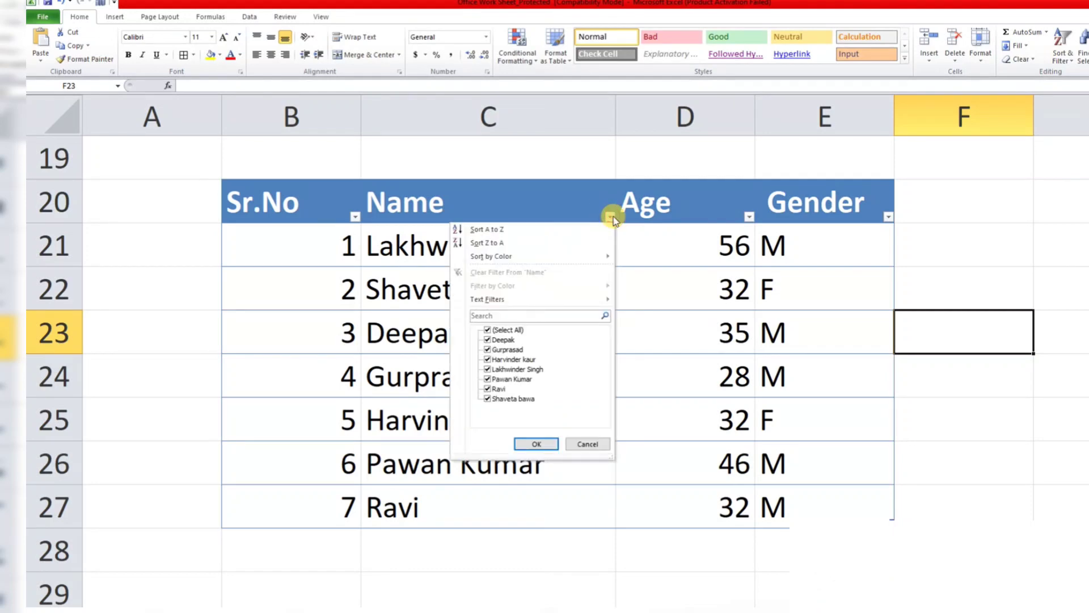
left_click(489, 219)
left_click(354, 216)
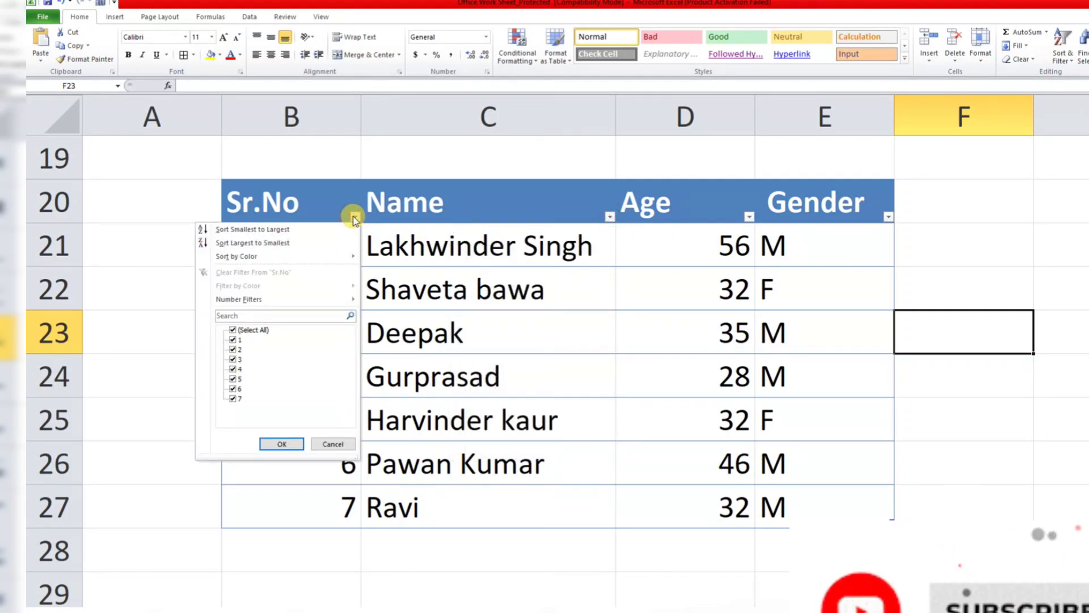
left_click(272, 211)
- Restyle the whole table with the blue light table style that has full gridlines and banded rows
left_click_drag(273, 211, 878, 500)
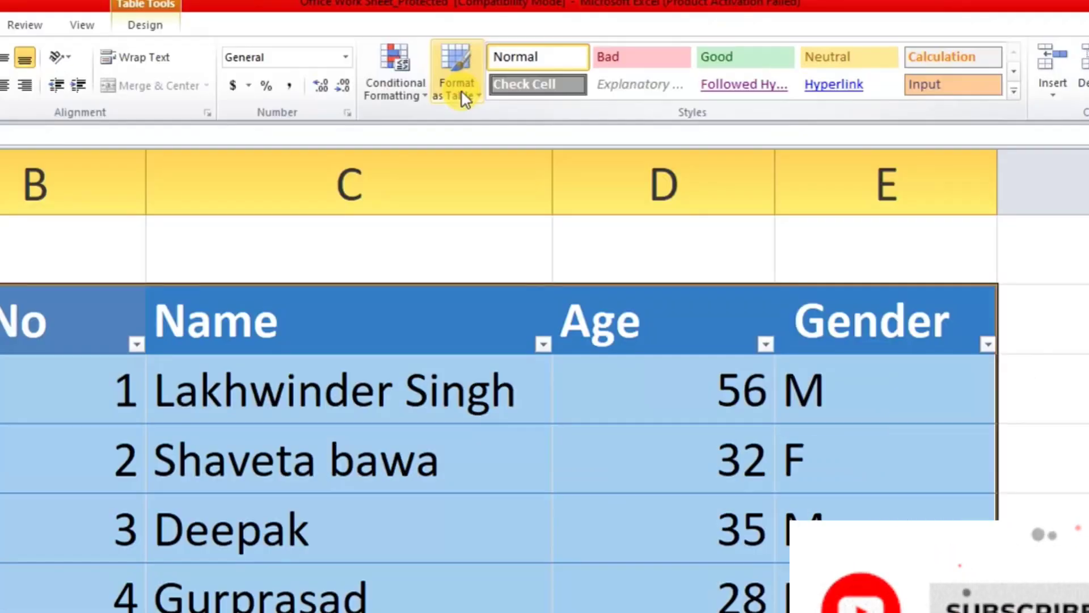
left_click(461, 92)
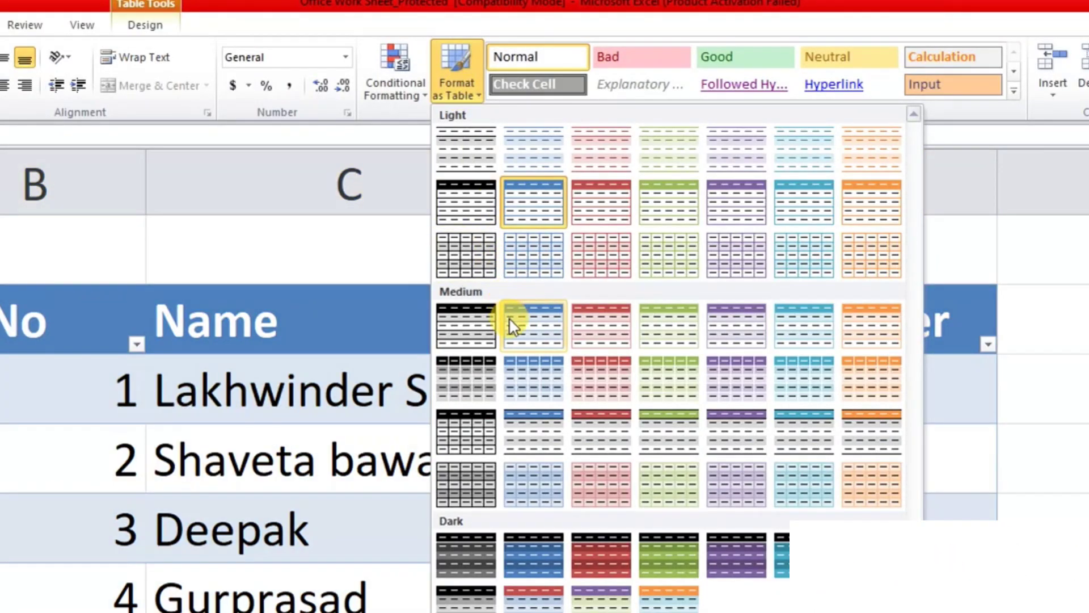
left_click(523, 245)
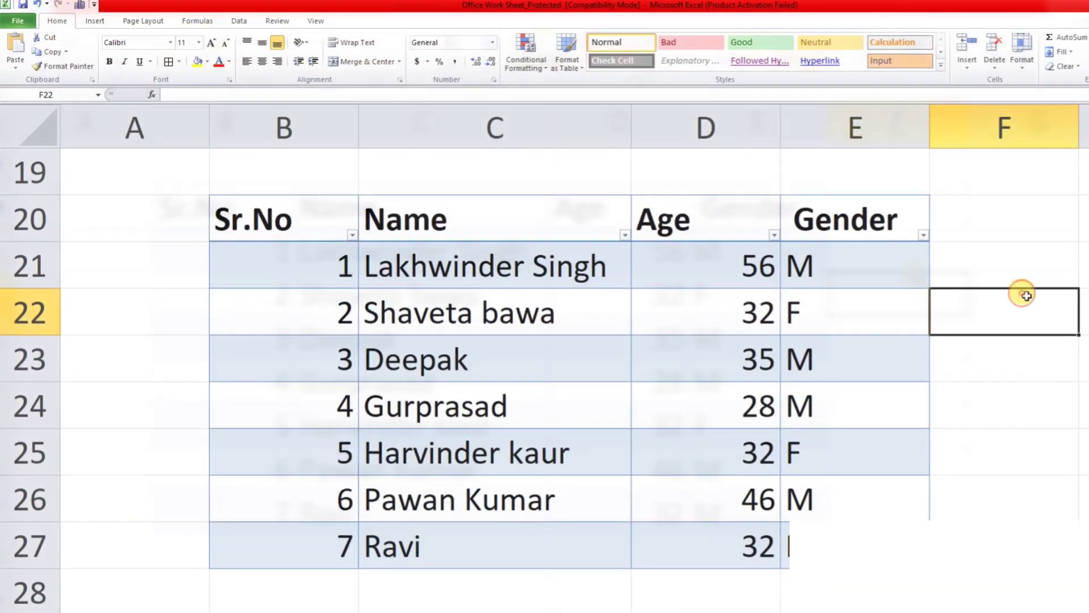
left_click_drag(263, 211, 811, 219)
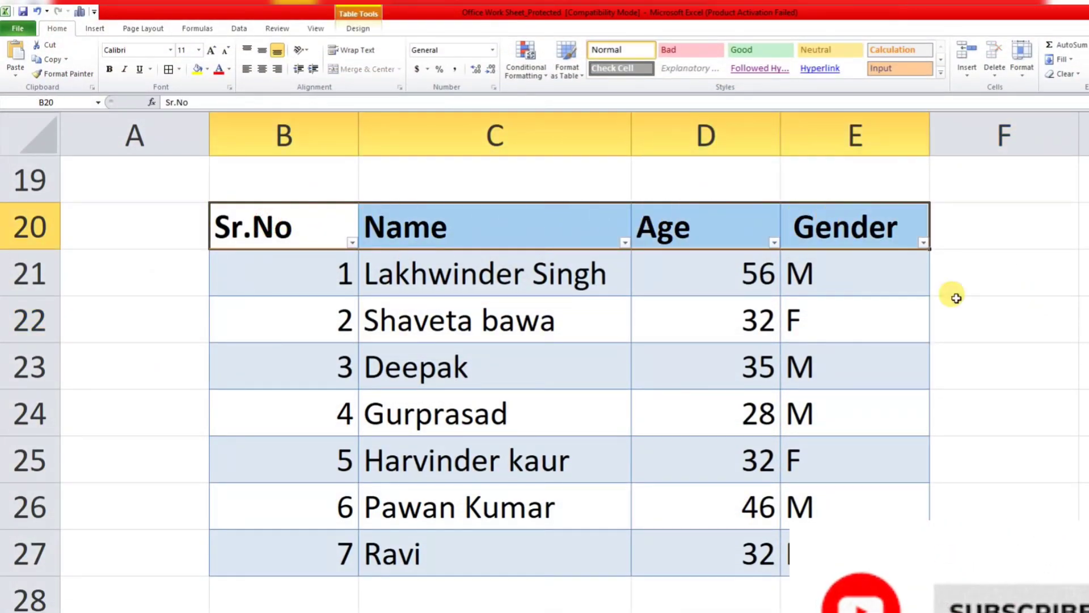
left_click(1054, 340)
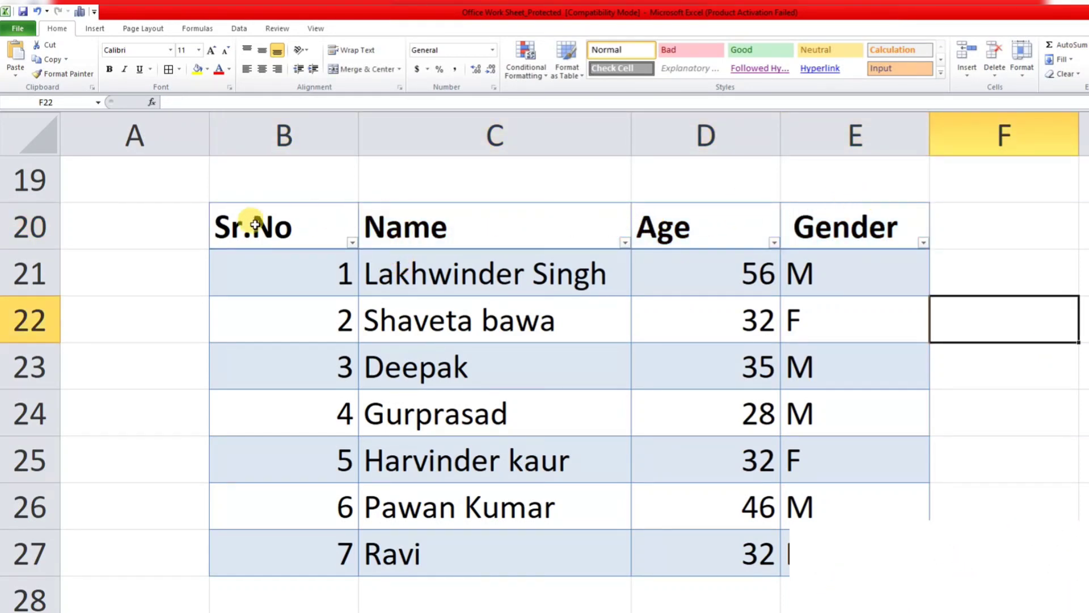
- Change the whole table to the grey medium table style with black gridlines and dark banded rows
left_click_drag(224, 219, 858, 553)
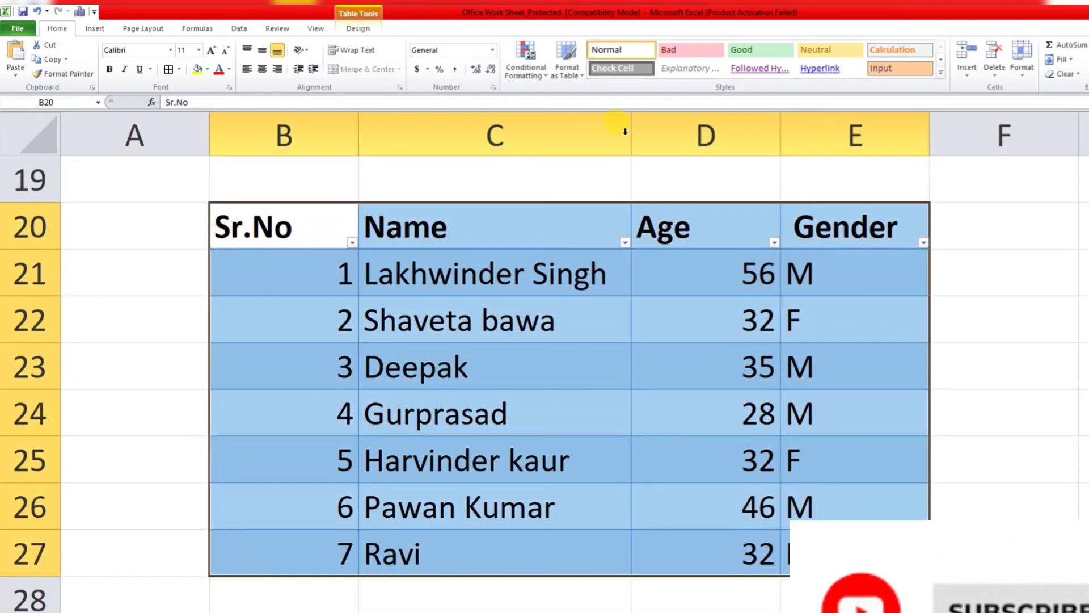
left_click(565, 69)
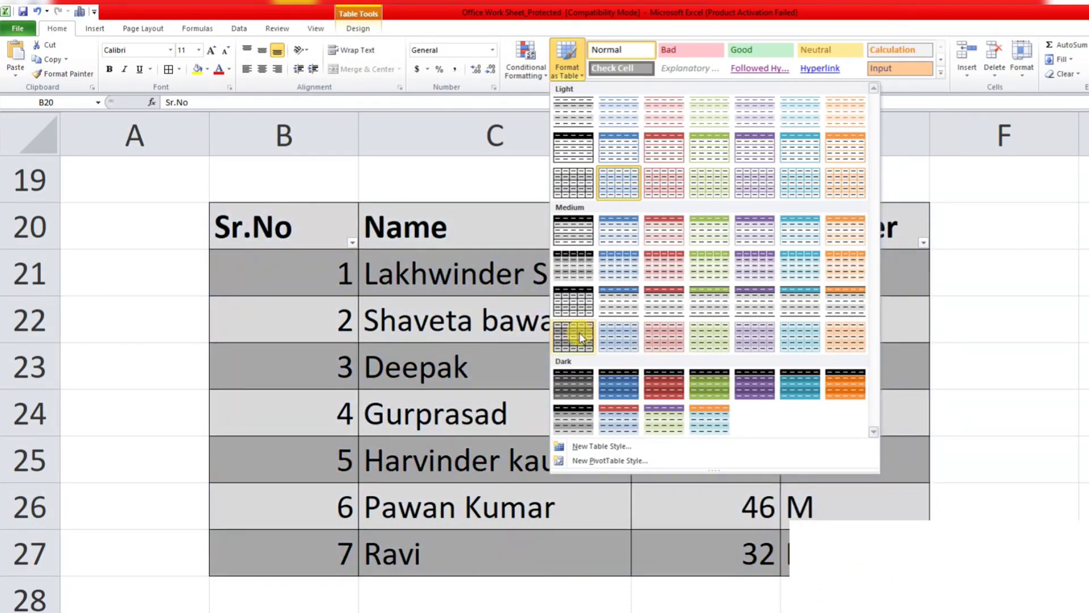
left_click(580, 333)
left_click(986, 311)
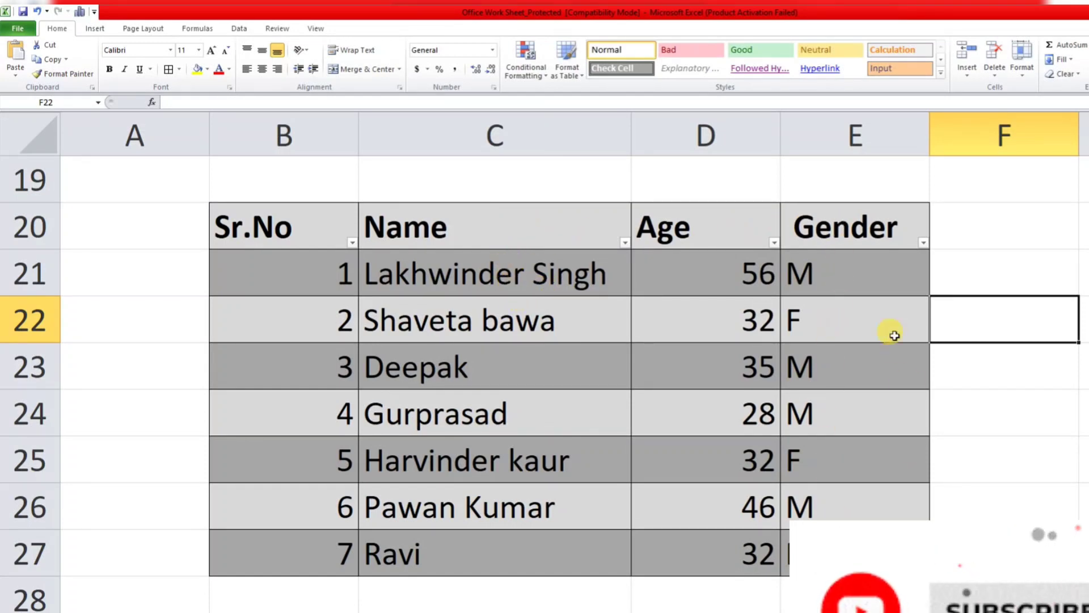
left_click(922, 243)
left_click(1040, 445)
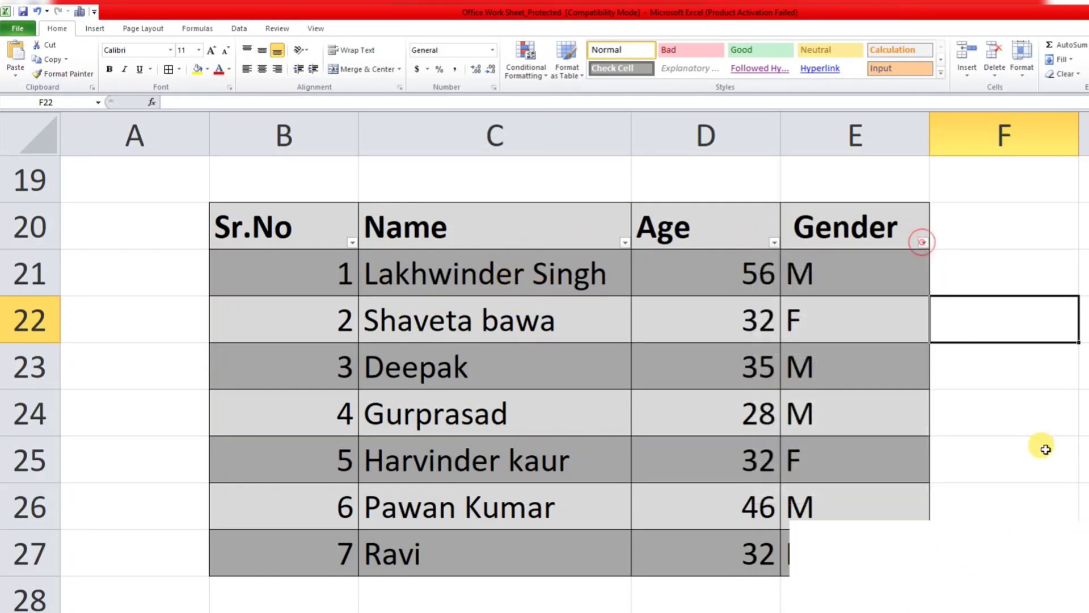
- Apply Table Style Dark 5, with purple banded rows and a black header, to the whole table
left_click(248, 225)
left_click_drag(392, 239, 868, 553)
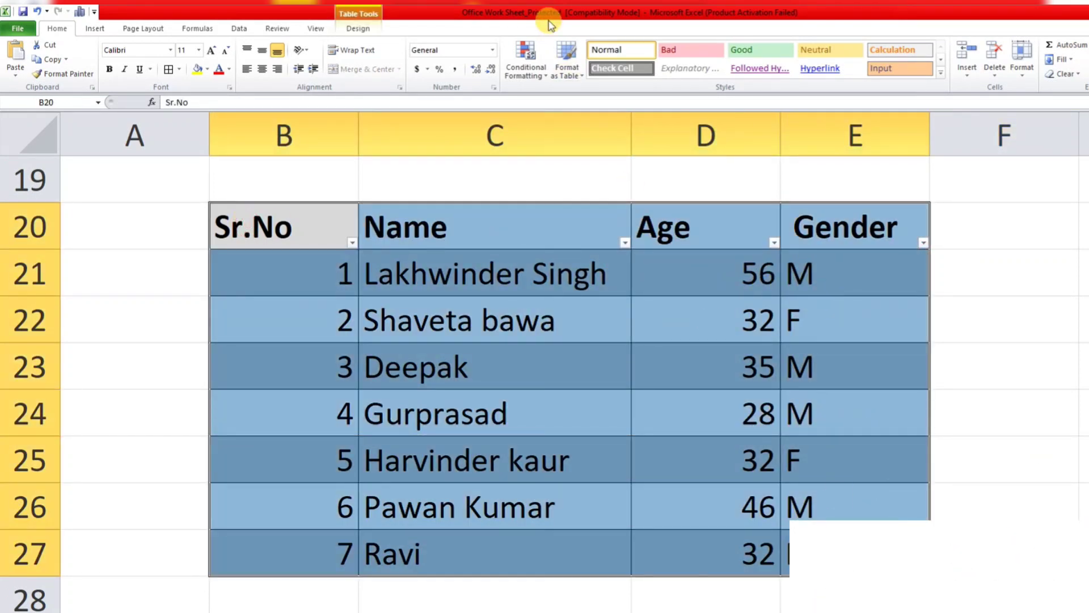
left_click(567, 68)
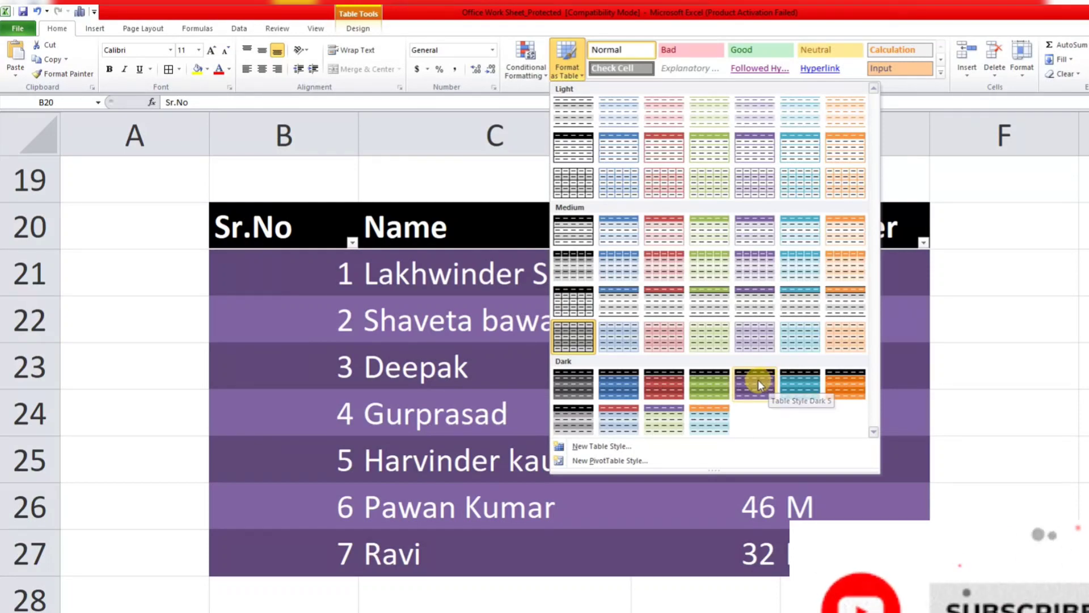
left_click(757, 380)
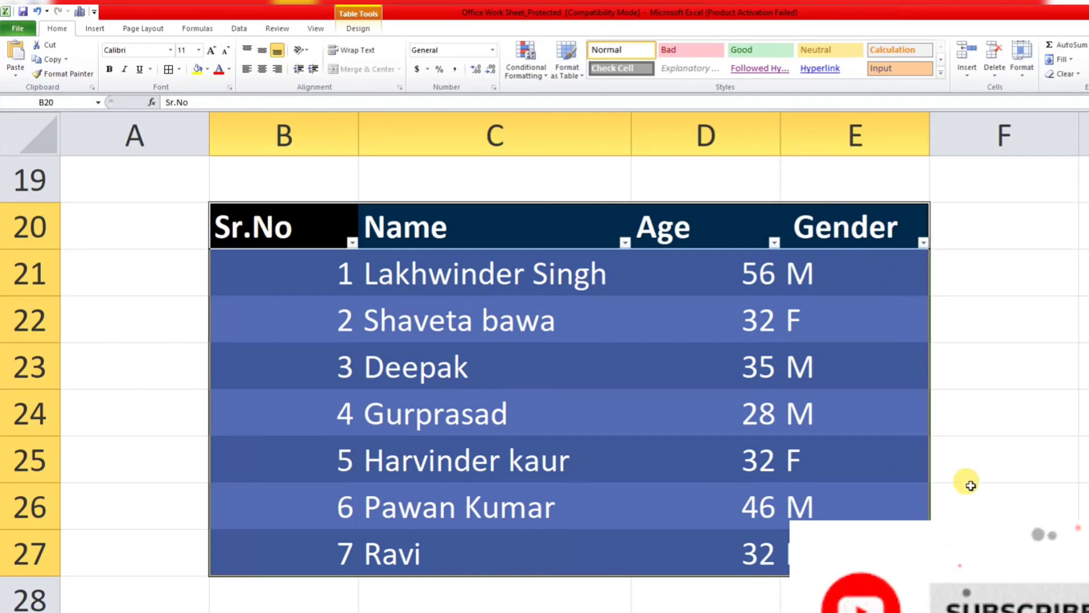
left_click(975, 461)
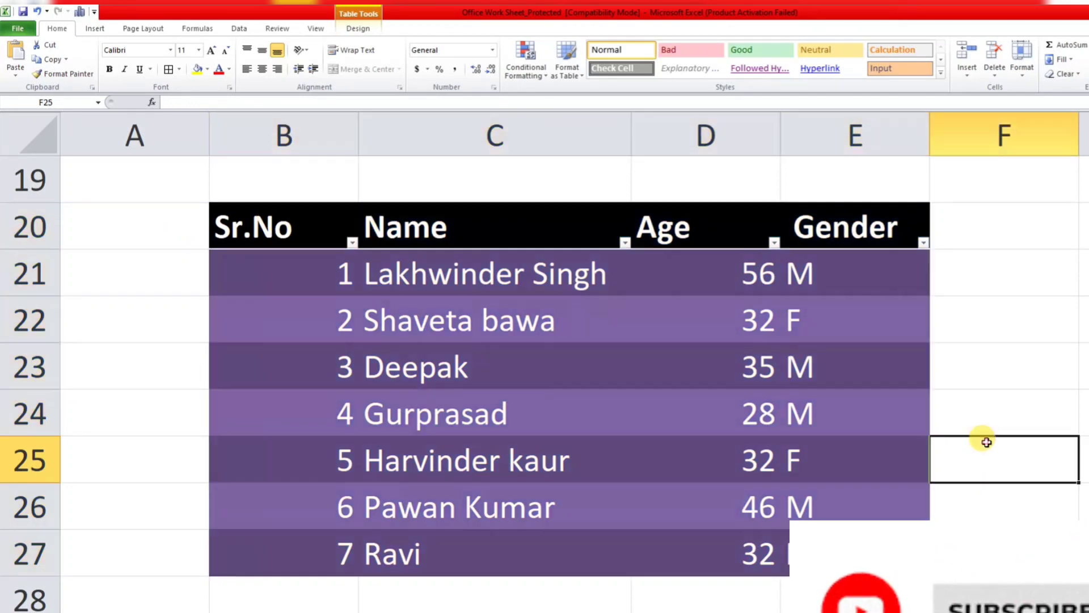
left_click(626, 242)
left_click(626, 242)
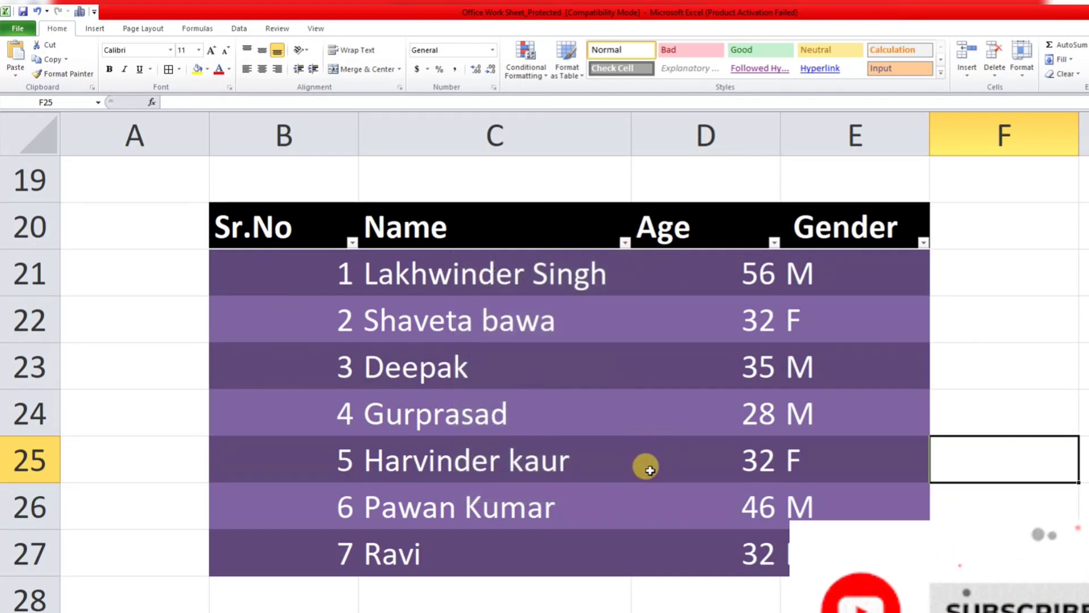
- Create a custom table style with the default name, selecting the First Row Stripe element and leaving it unformatted
left_click_drag(243, 230, 885, 553)
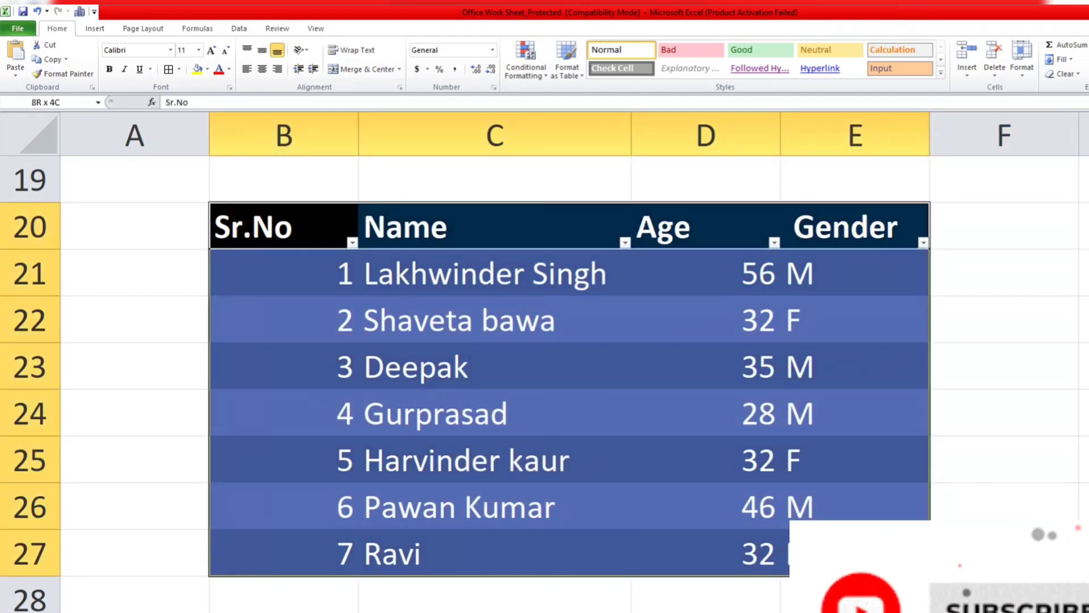
left_click(566, 63)
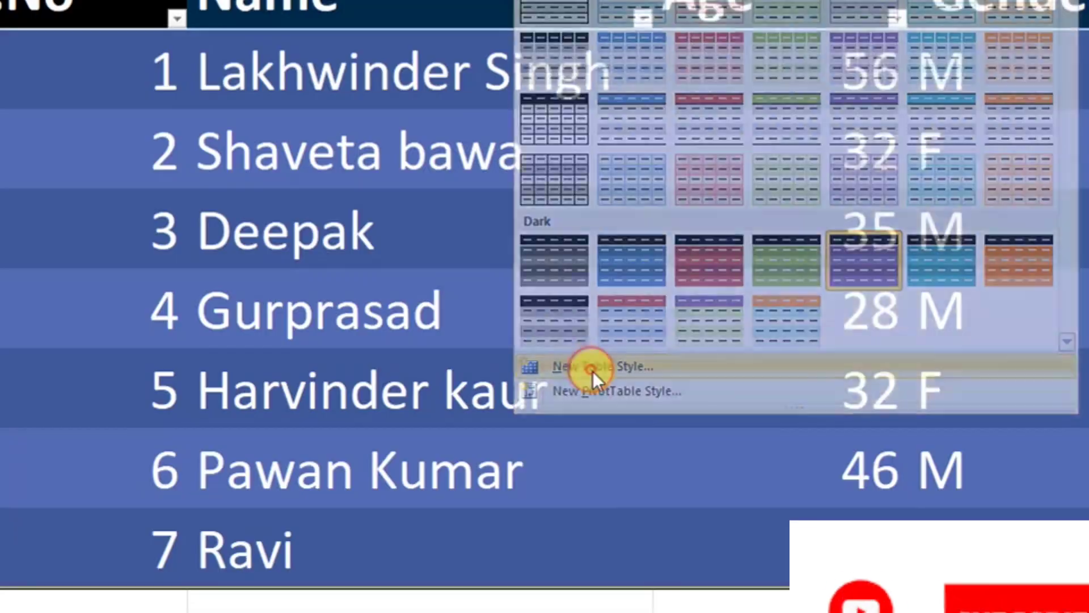
left_click(592, 446)
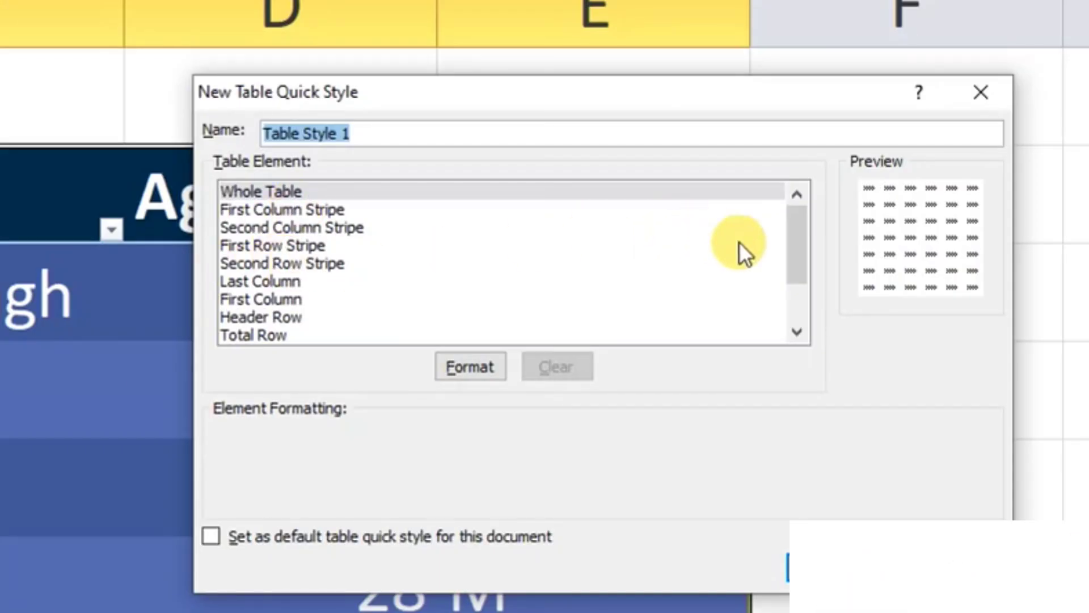
left_click_drag(793, 229, 804, 249)
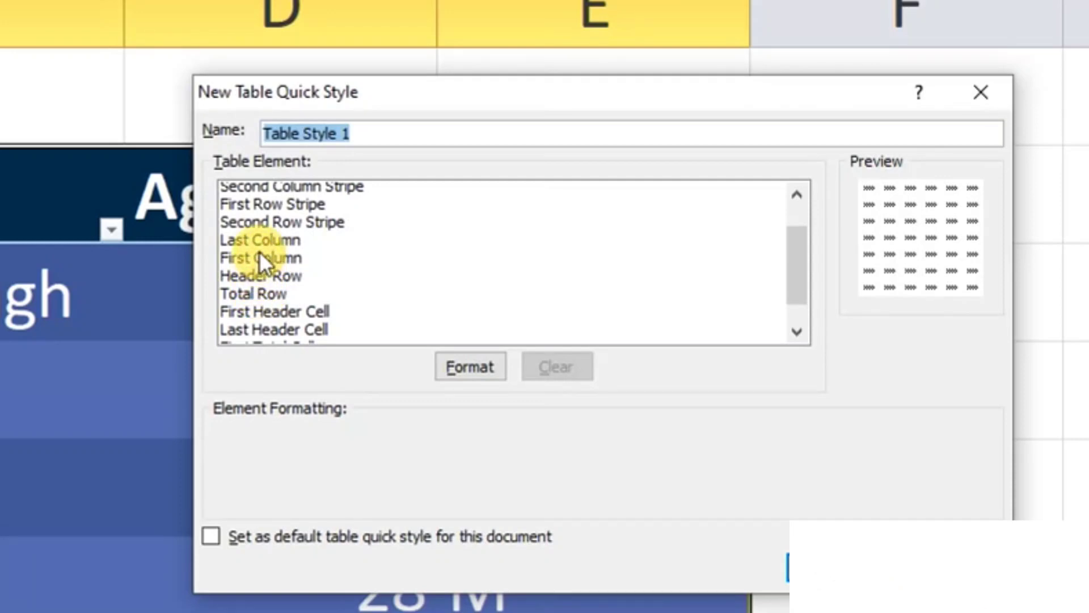
left_click(268, 205)
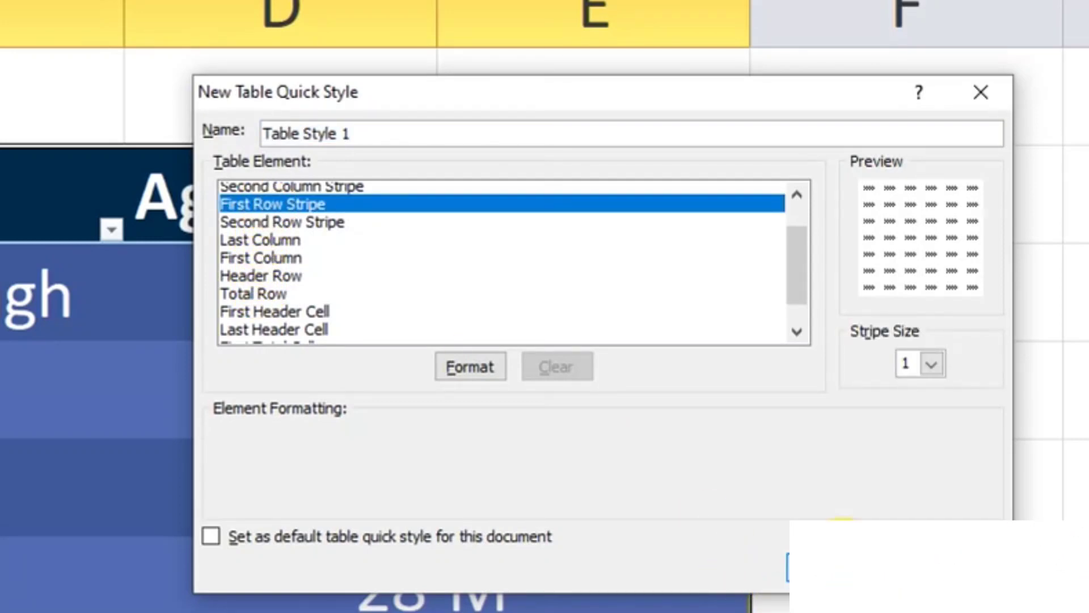
left_click(829, 564)
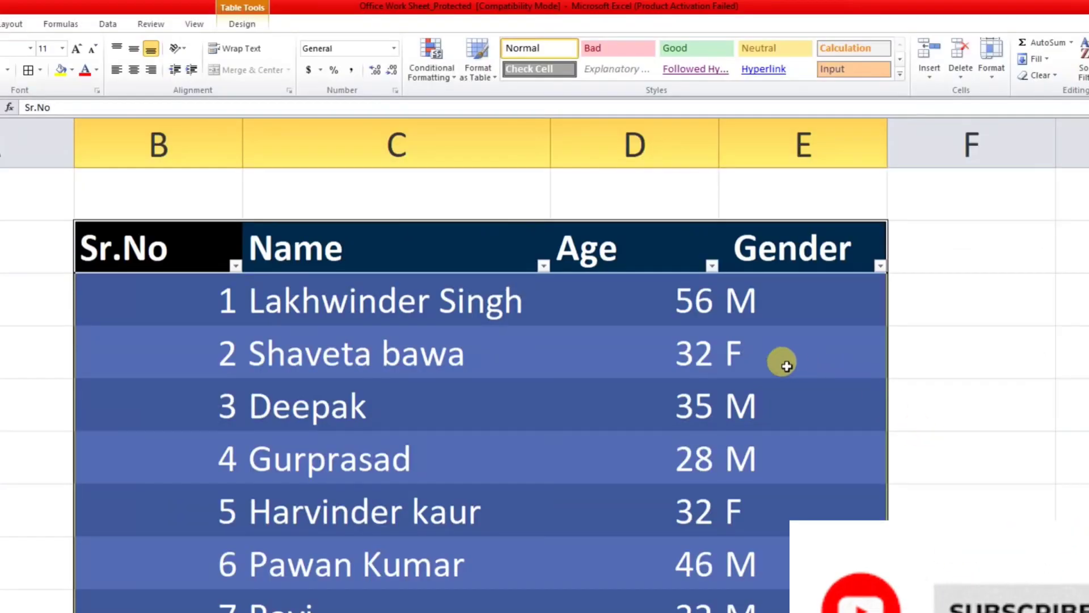
- Start a new custom table style with the whole table selected, choosing the Whole Table element and leaving it unformatted
left_click(335, 301)
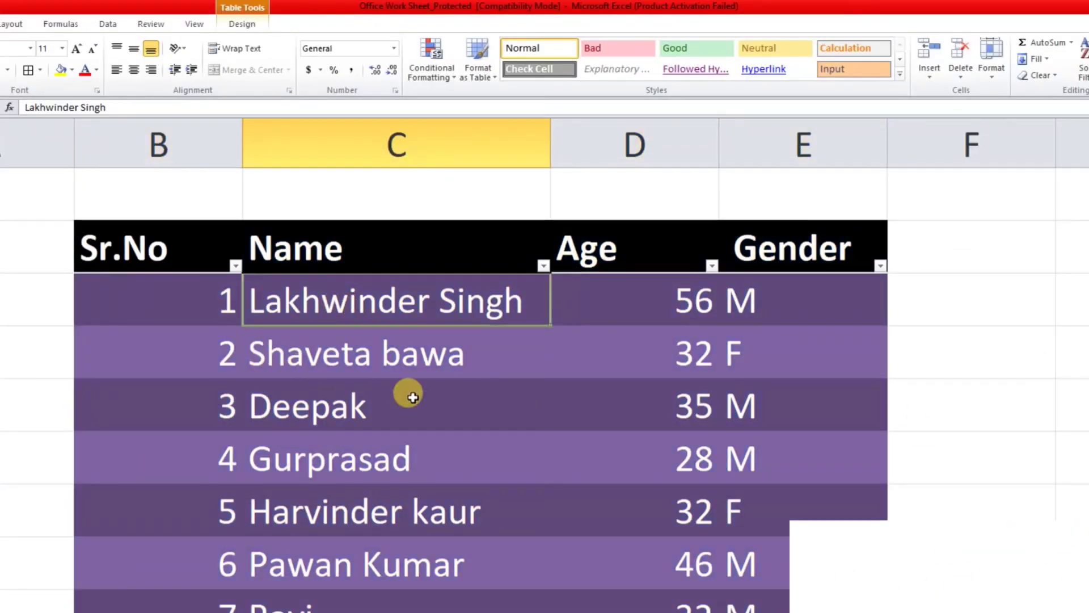
left_click(533, 417)
mouse_move(118, 272)
left_mouse_down()
mouse_move(384, 290)
mouse_move(775, 505)
mouse_move(775, 593)
left_mouse_up()
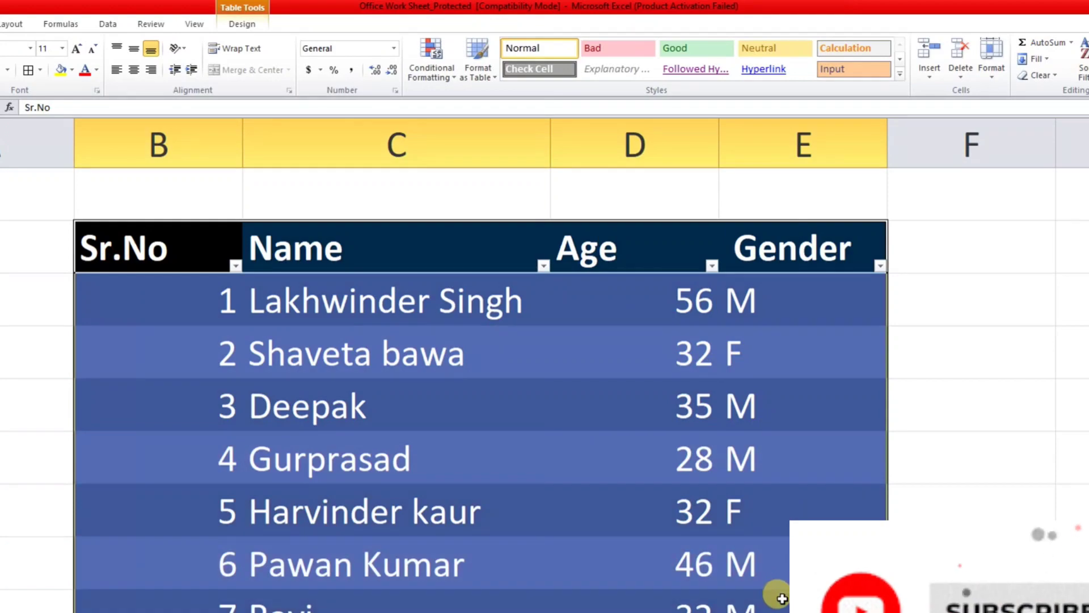
left_click(451, 77)
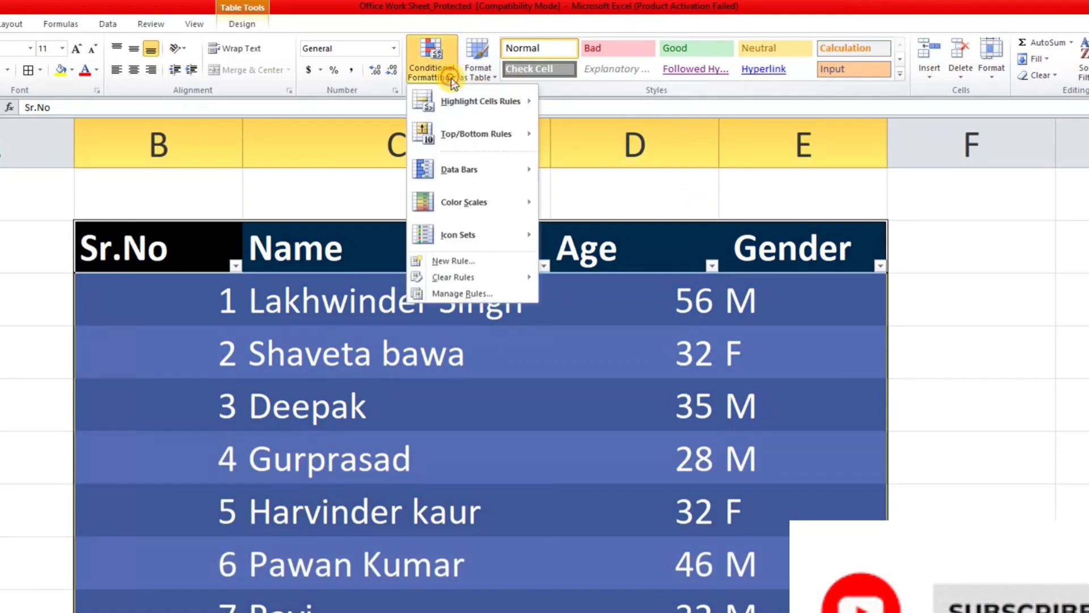
left_click(482, 76)
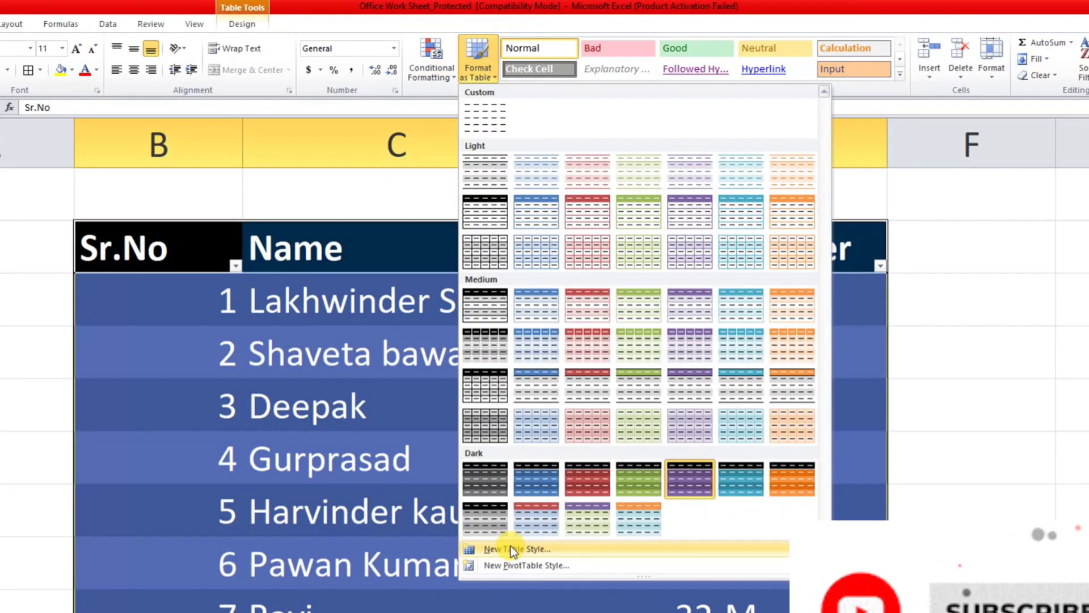
left_click(510, 546)
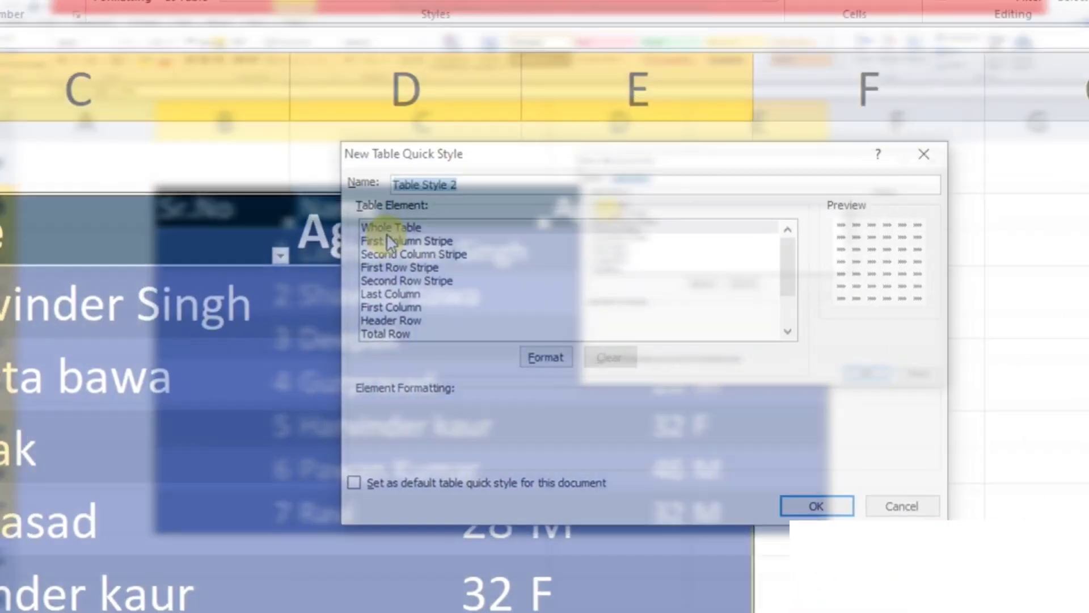
left_click(392, 227)
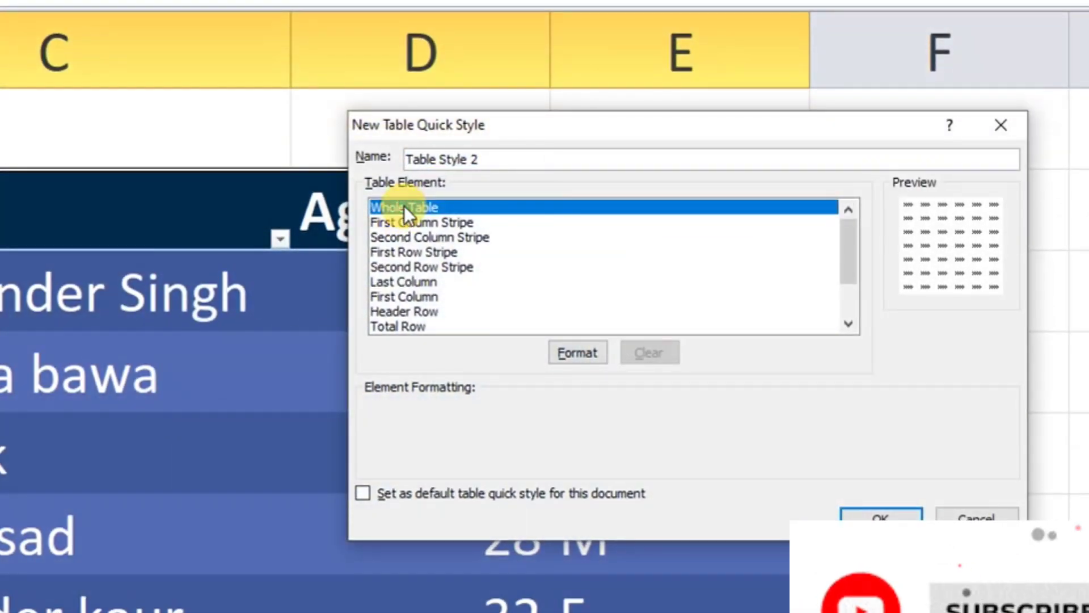
left_click(579, 352)
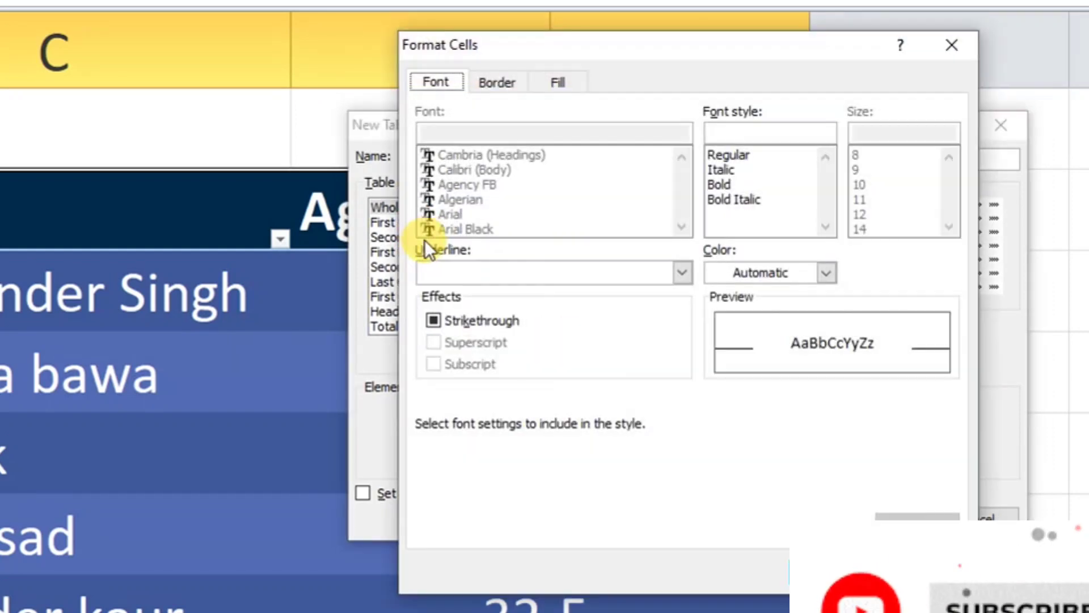
left_click(928, 571)
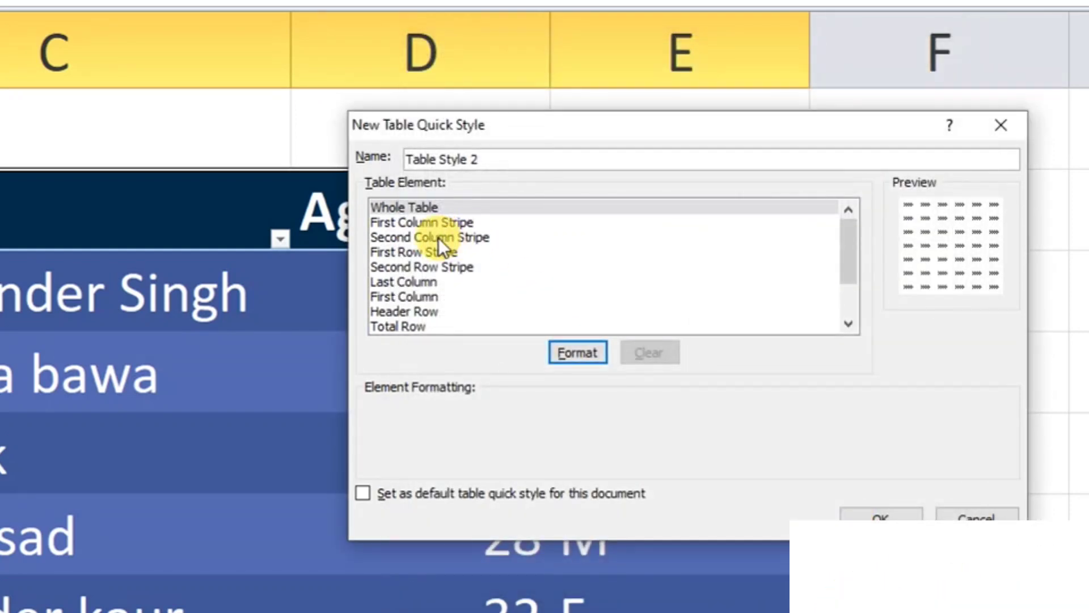
- Set the First Column Stripe element's font style to Bold and save the custom table style
left_click(405, 223)
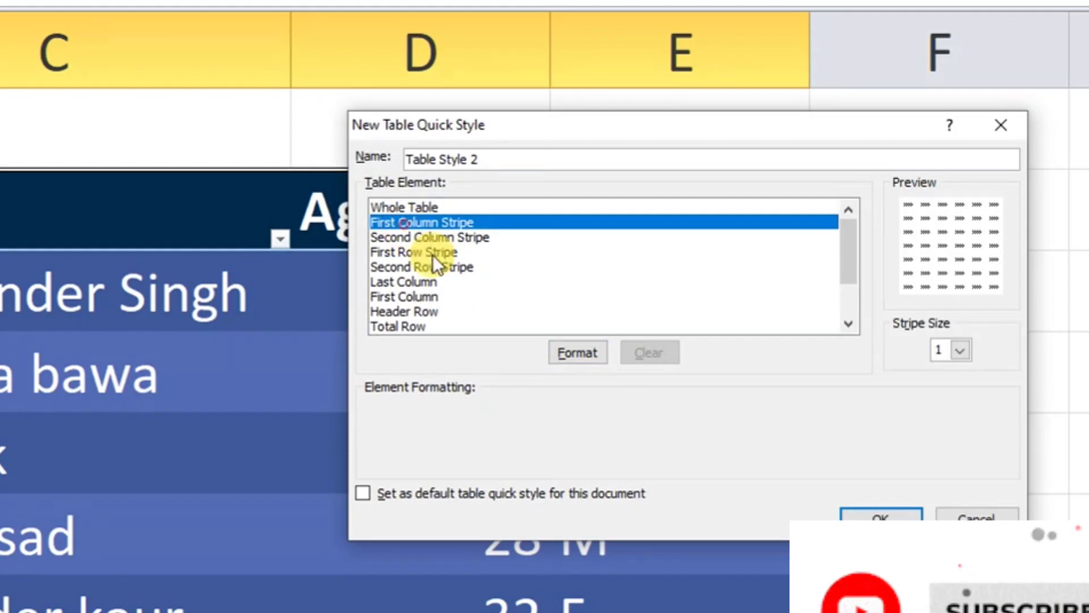
left_click(568, 352)
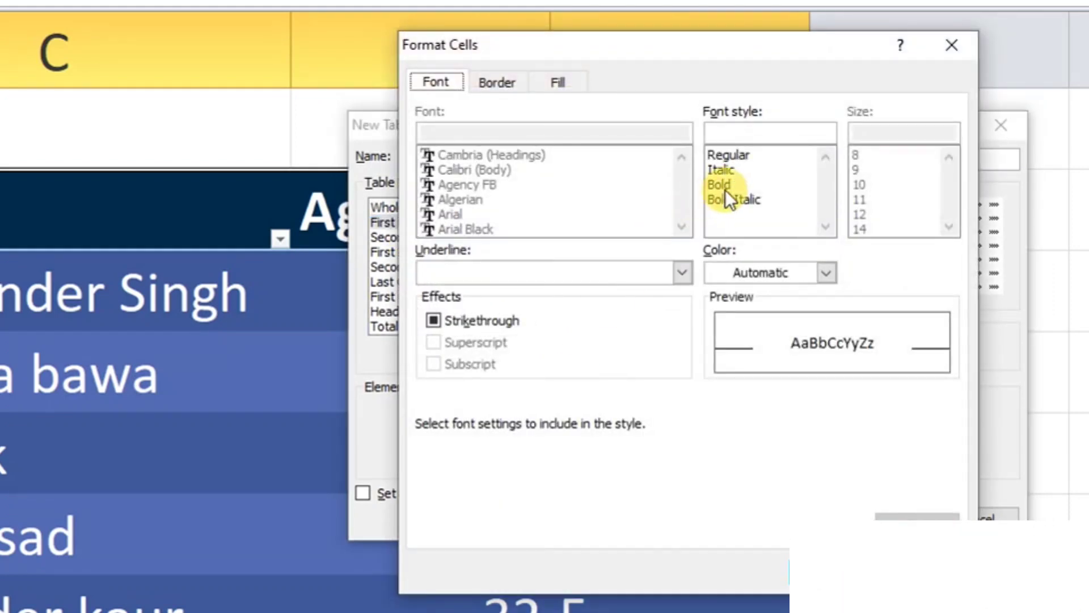
left_click(722, 186)
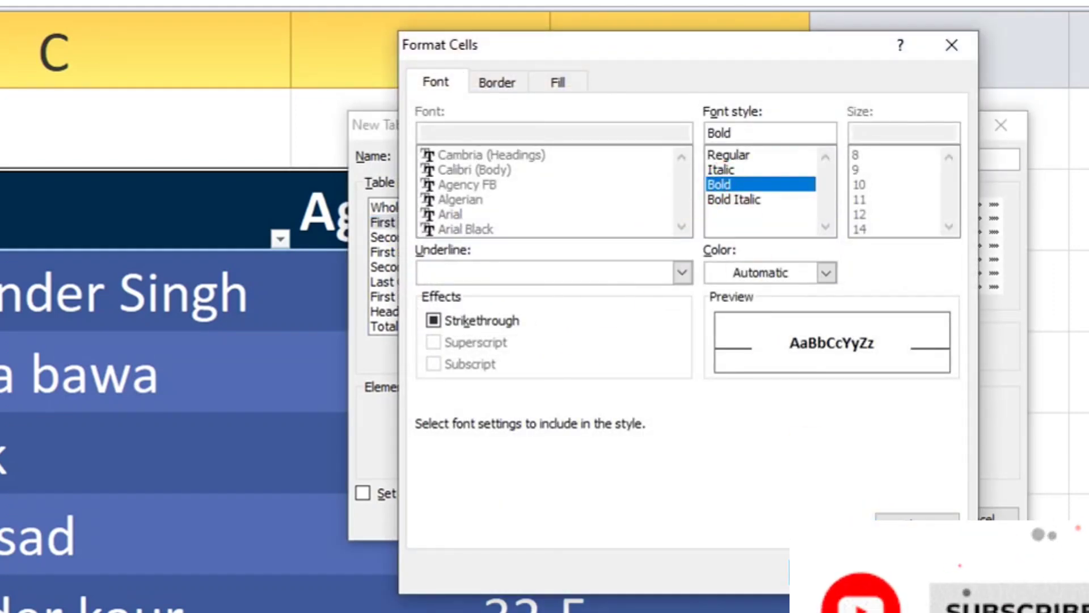
left_click(831, 572)
left_click(880, 516)
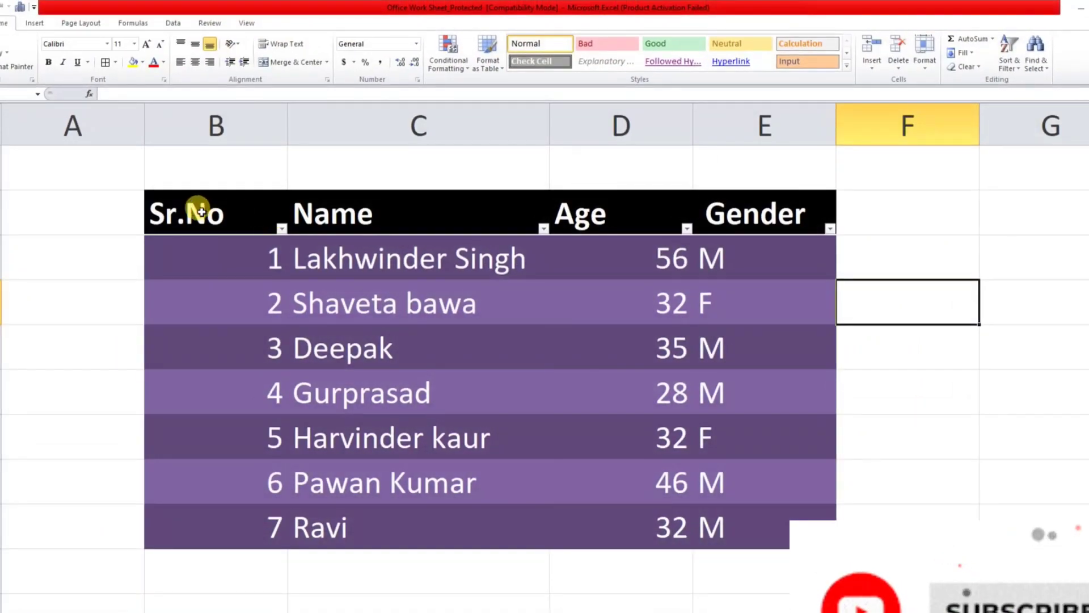
- Apply the first custom table style to the whole table from Sr.No to Gender
left_click_drag(204, 214, 788, 503)
left_click(488, 62)
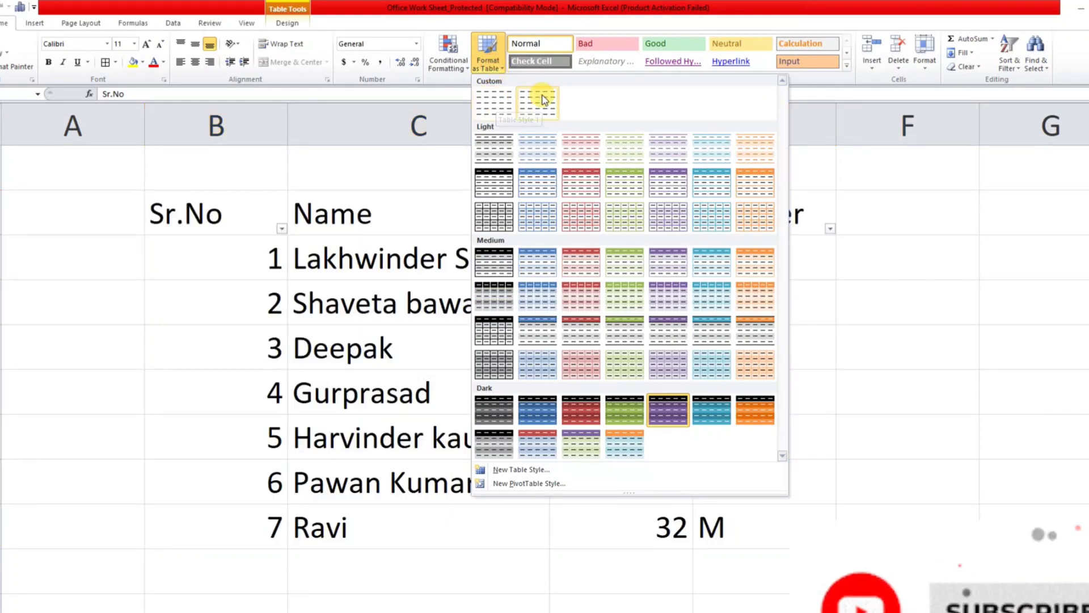
left_click(498, 101)
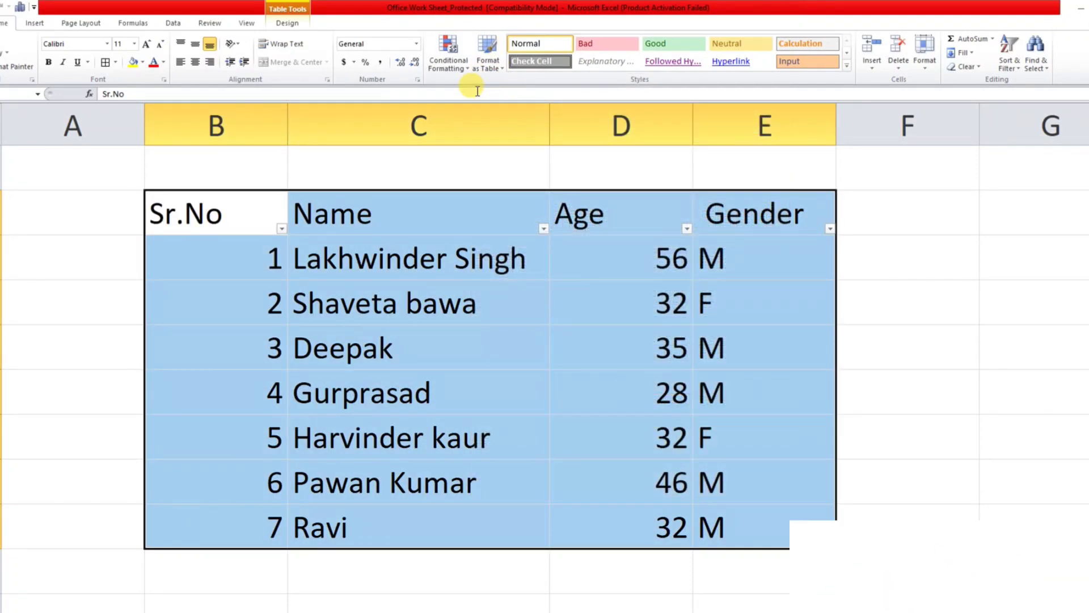
- Start another new table style with the default name and set its First Column Stripe element to Bold
left_click(489, 66)
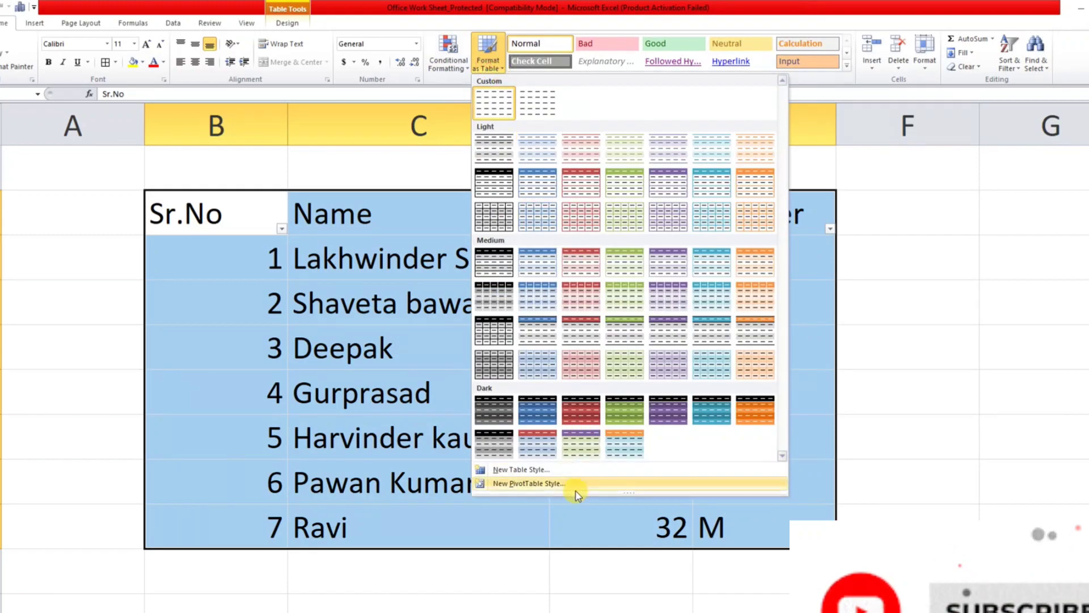
left_click(520, 470)
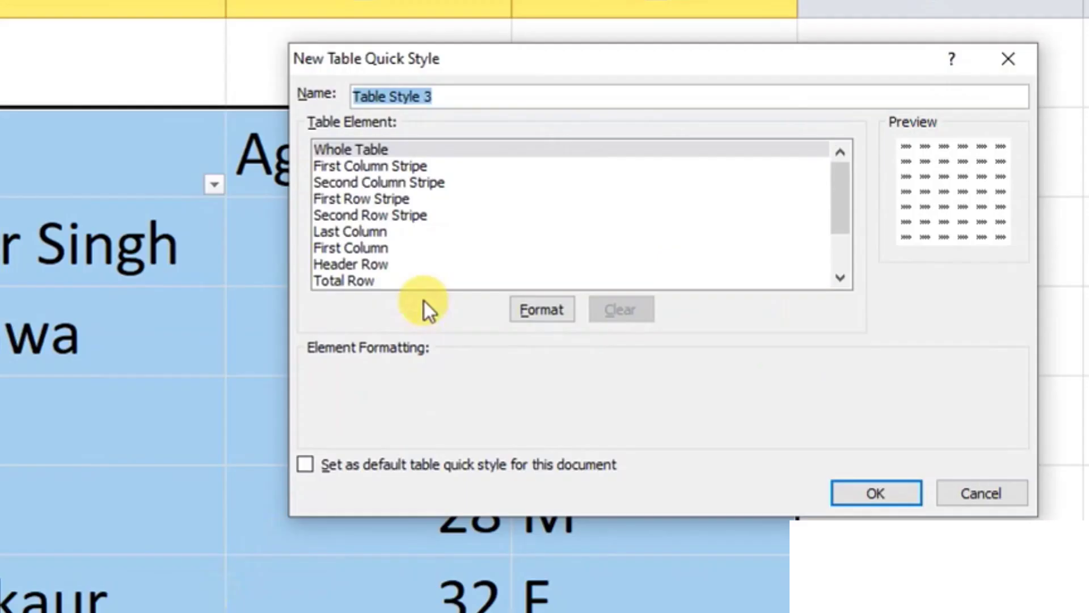
left_click(357, 166)
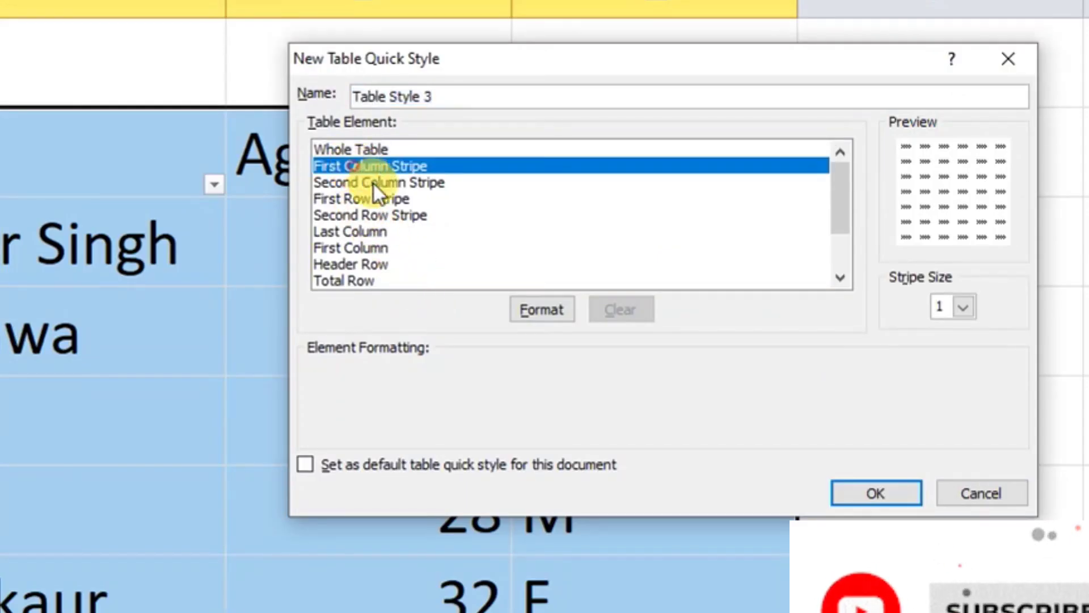
left_click(544, 311)
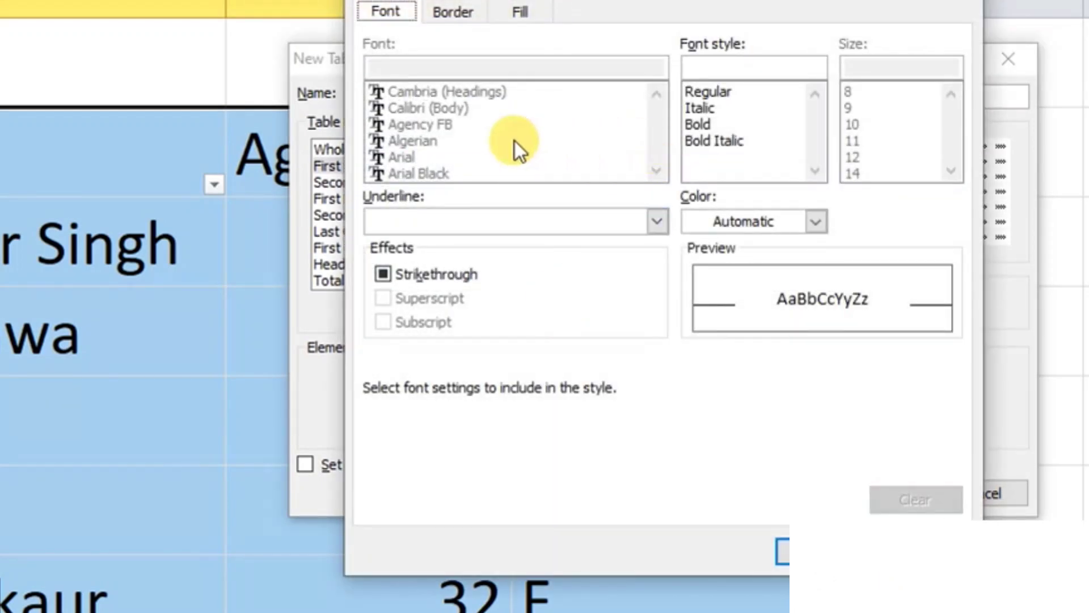
left_click(697, 127)
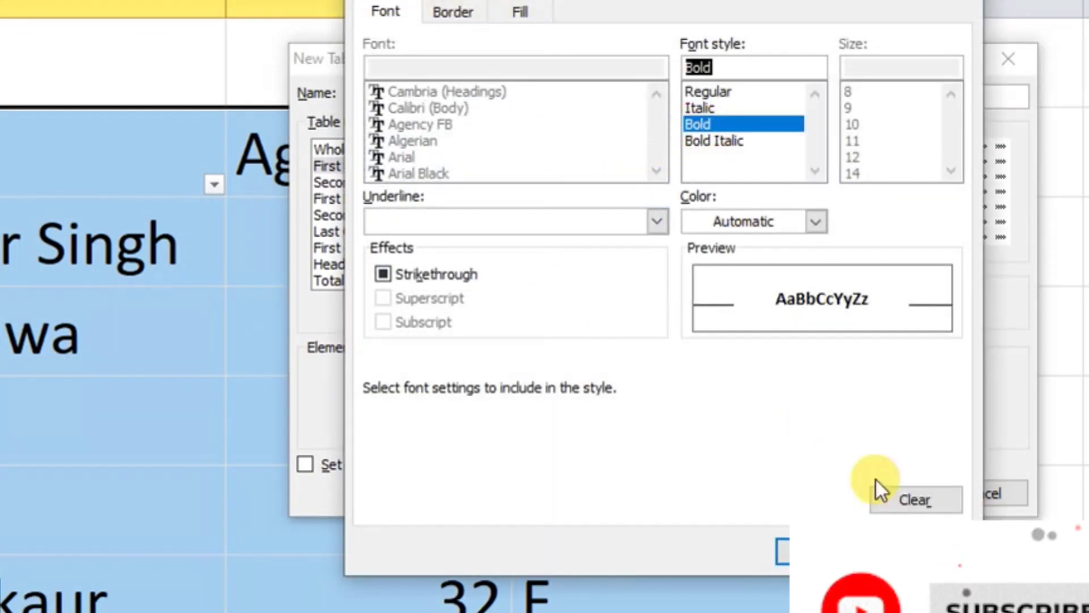
left_click(822, 550)
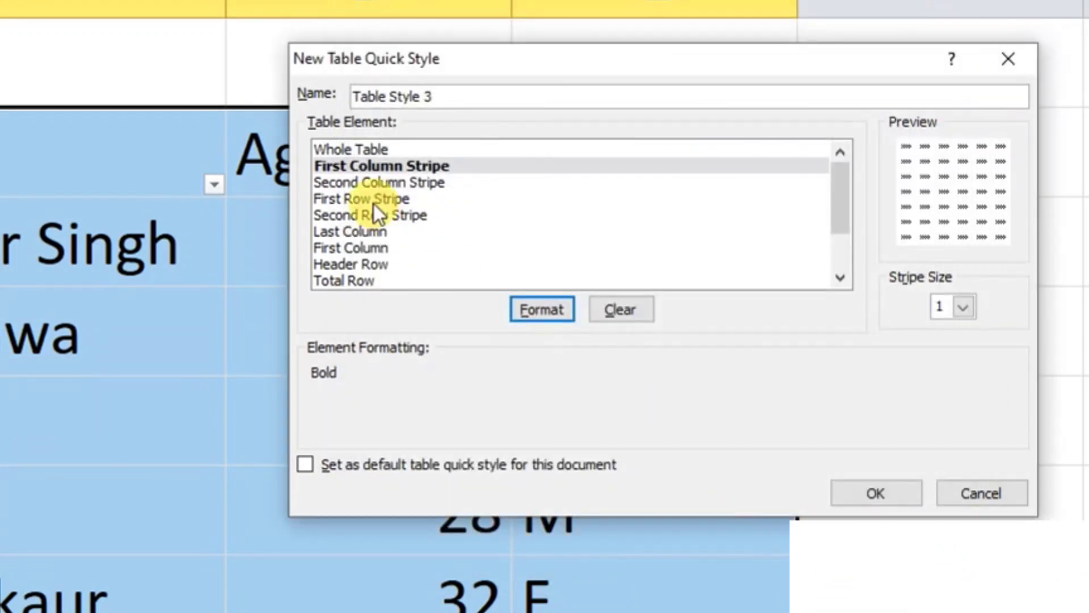
left_click(541, 310)
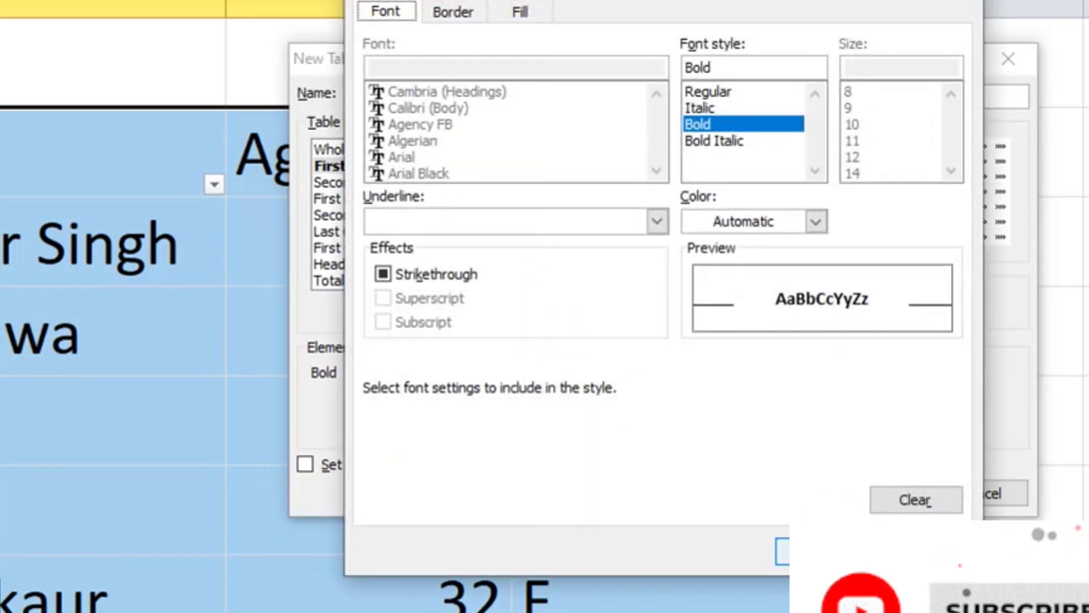
left_click(822, 551)
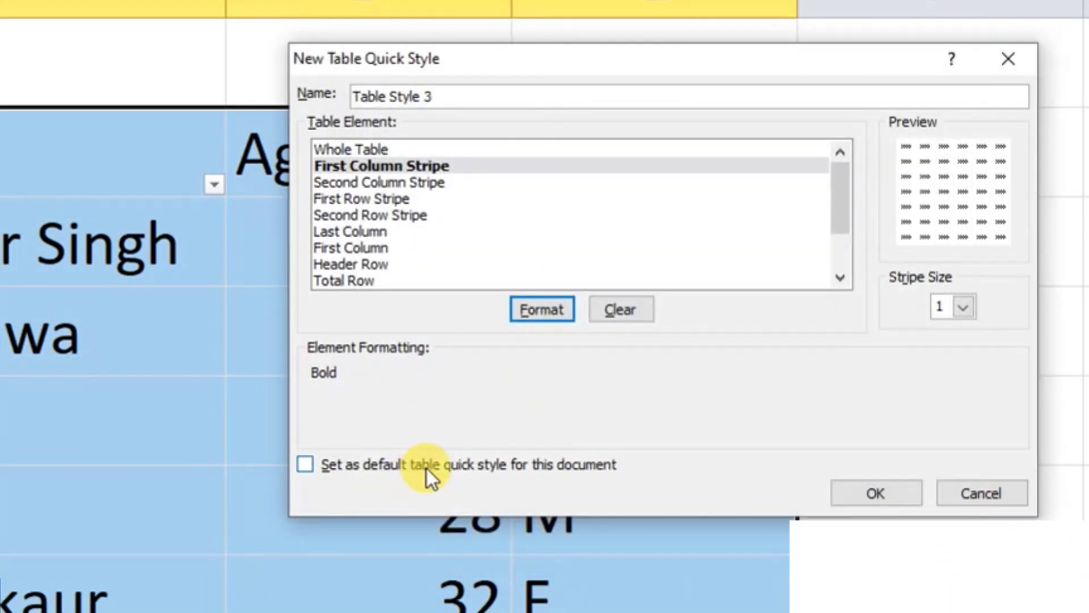
- Save the new table style without making it the document's default quick style, and deselect the table
left_click(357, 468)
left_click(358, 468)
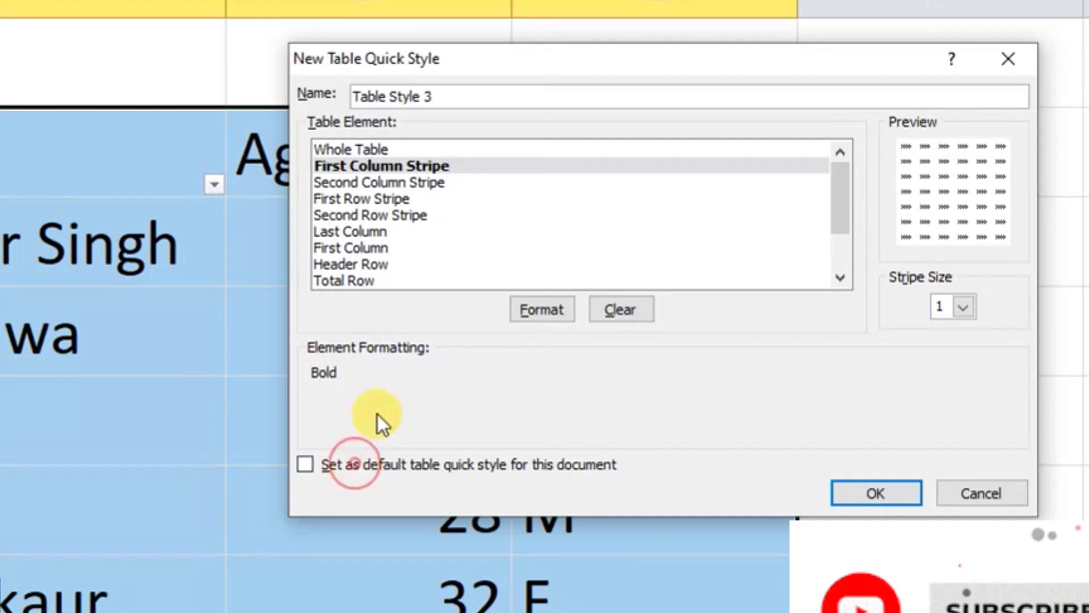
left_click(877, 491)
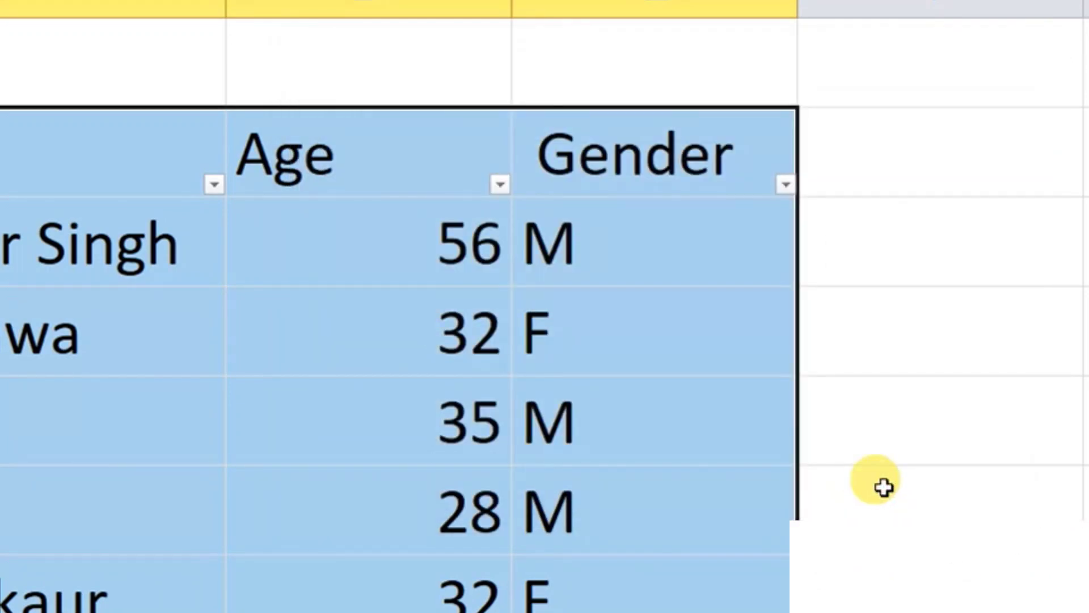
left_click(897, 438)
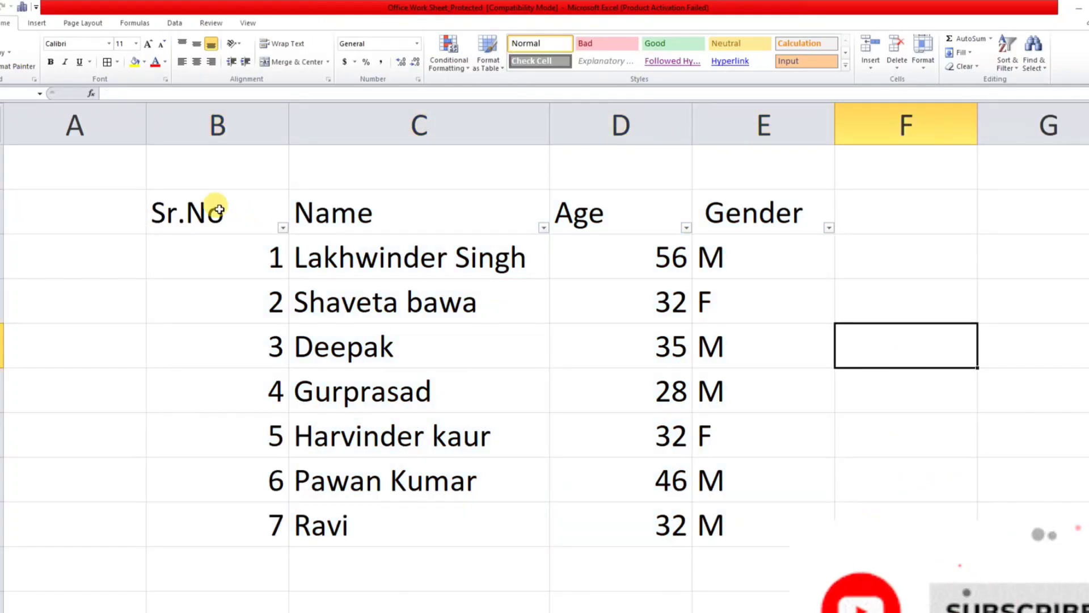